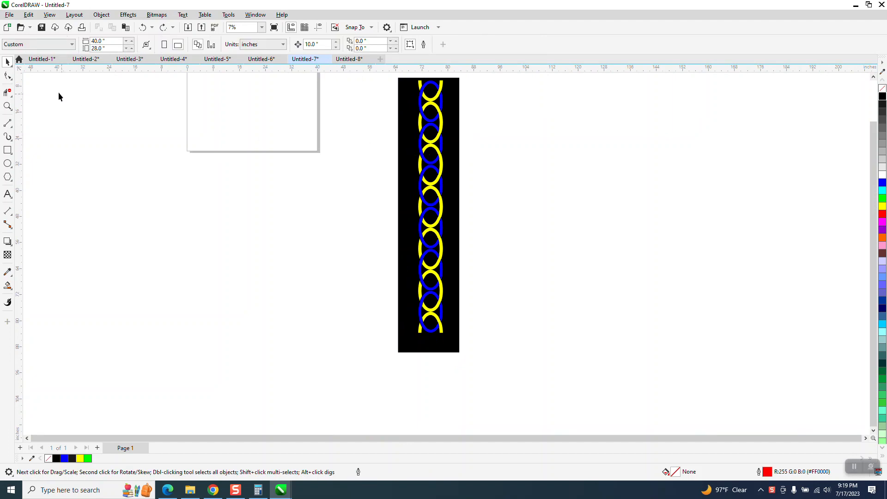
Step: Examine the finished chain pattern in wireframe and return to the full-color view
{"action": "left_click", "coordinate": [29, 15]}
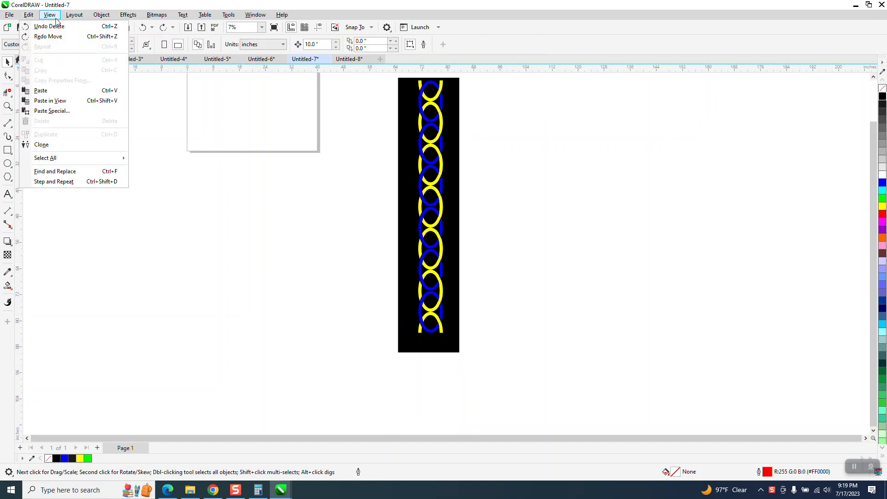
{"action": "left_click", "coordinate": [65, 27]}
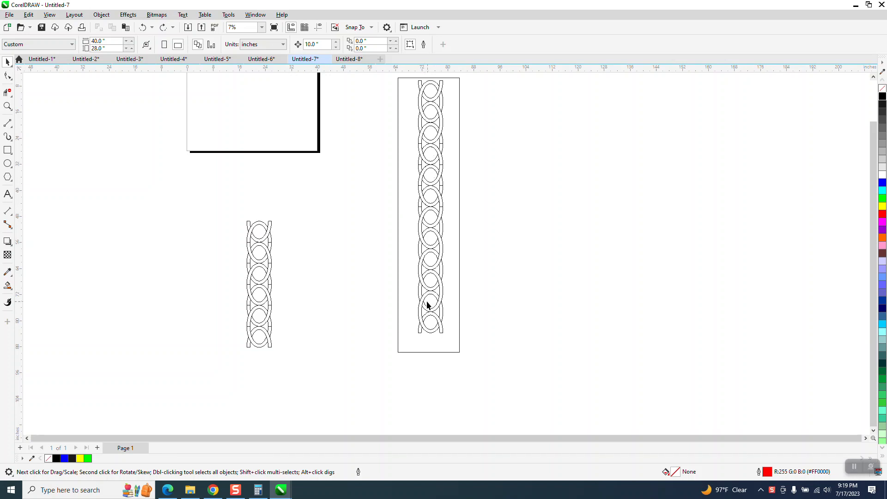
{"action": "left_click", "coordinate": [142, 28]}
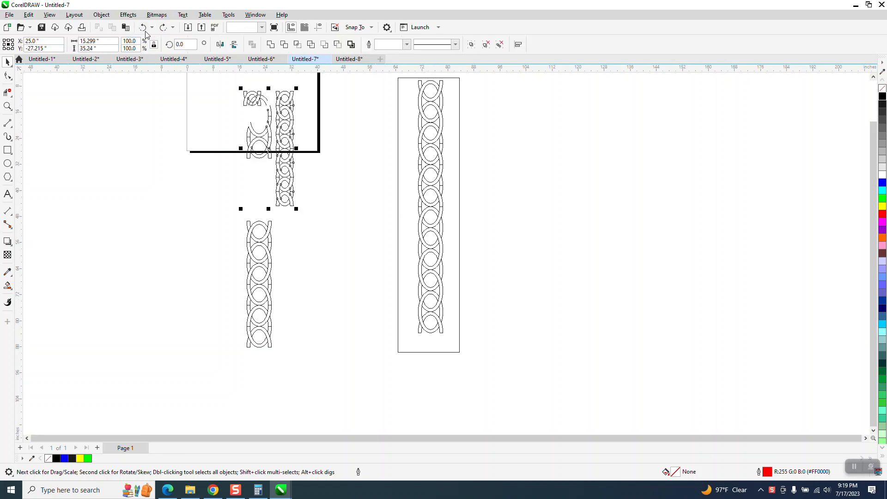
{"action": "left_click", "coordinate": [163, 27]}
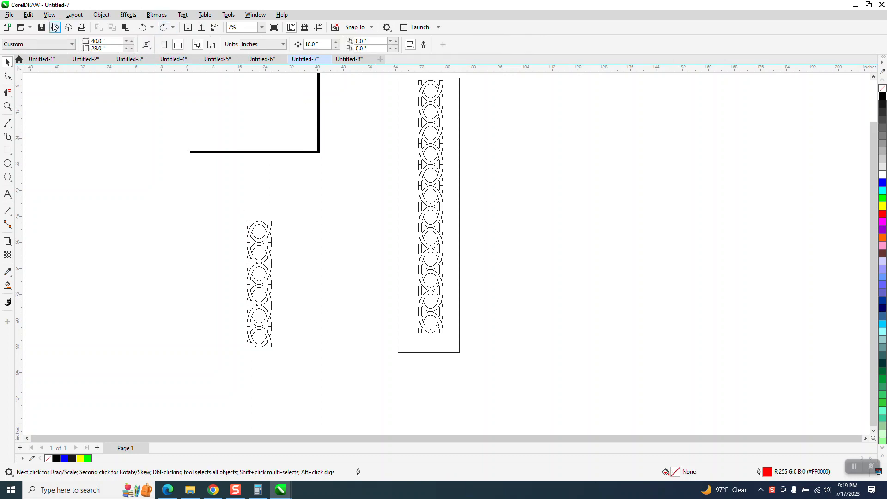
{"action": "left_click", "coordinate": [28, 15]}
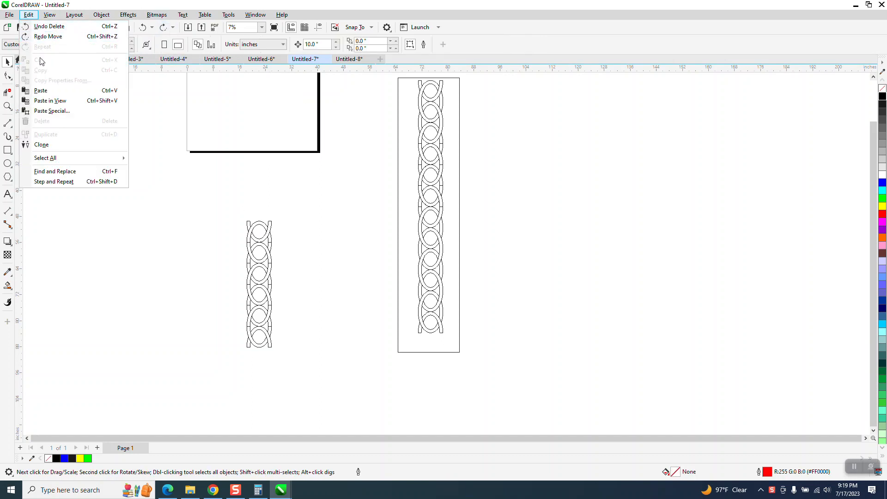
{"action": "left_click", "coordinate": [73, 48]}
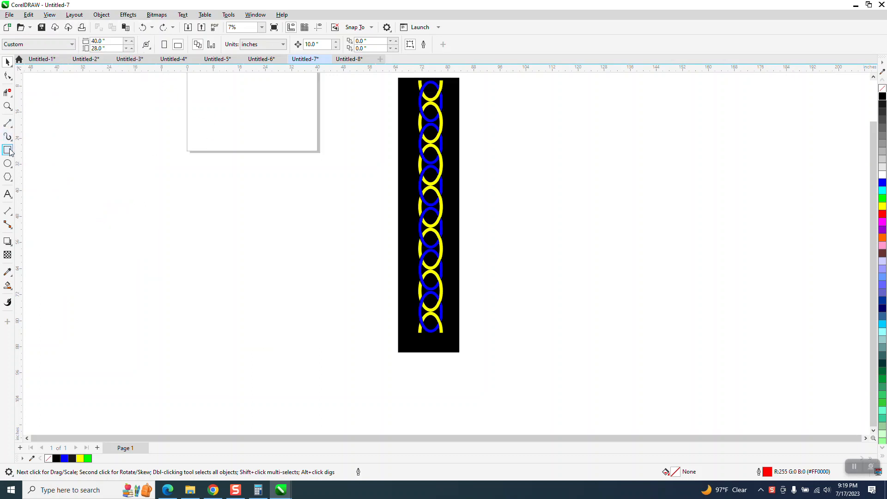
Step: Draw a tall ellipse about 6.4 by 11.3 inches in the empty area beside the black panel
{"action": "left_click", "coordinate": [7, 164]}
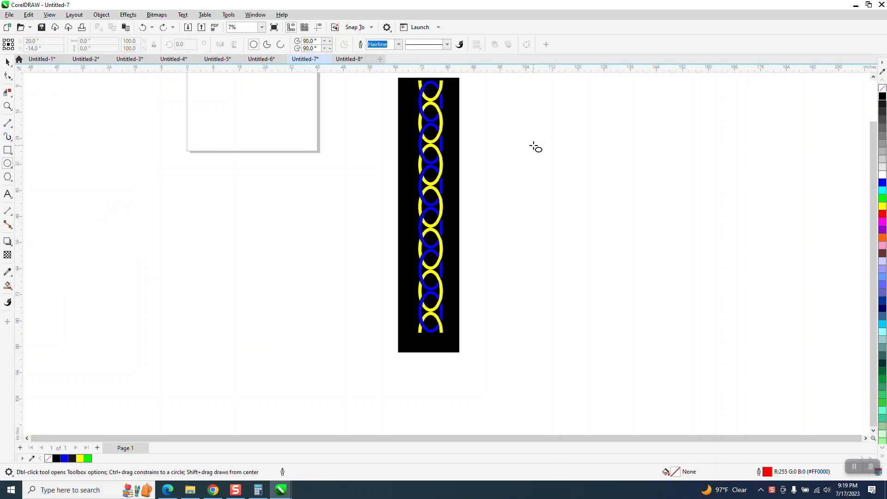
{"action": "left_click_drag", "start_coordinate": [616, 150], "coordinate": [595, 187]}
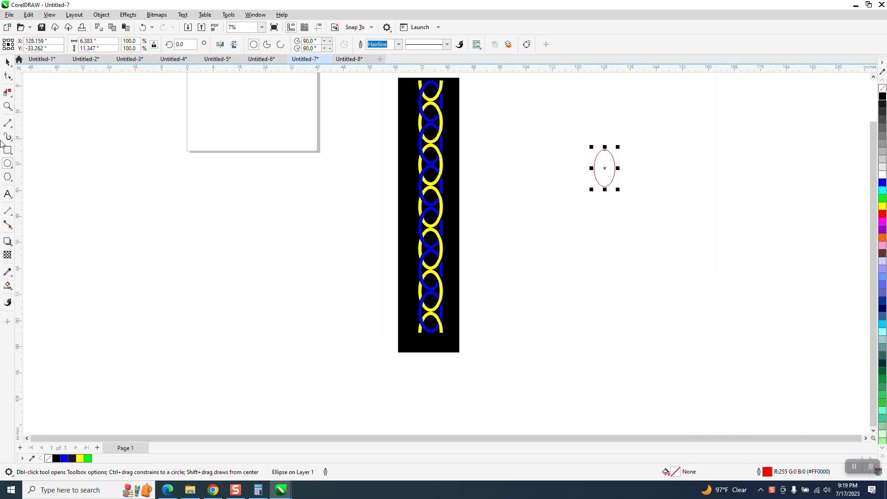
{"action": "left_click", "coordinate": [7, 61]}
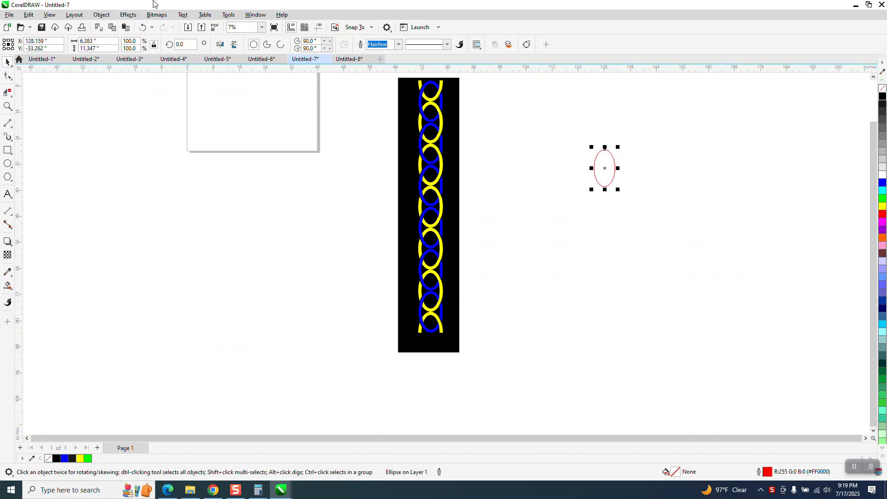
Step: Apply an inside contour to the ellipse with 1 step and a 1.0 inch offset
{"action": "left_click", "coordinate": [128, 15]}
{"action": "left_click", "coordinate": [156, 226]}
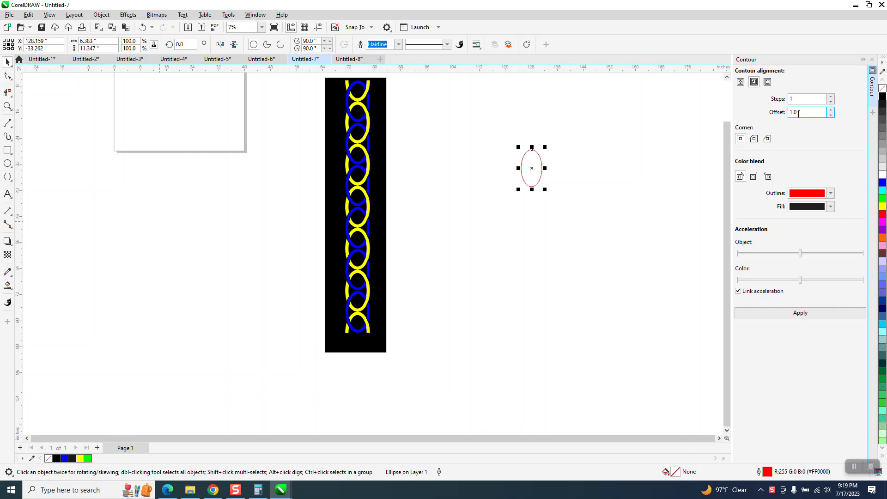
{"action": "left_click", "coordinate": [804, 313]}
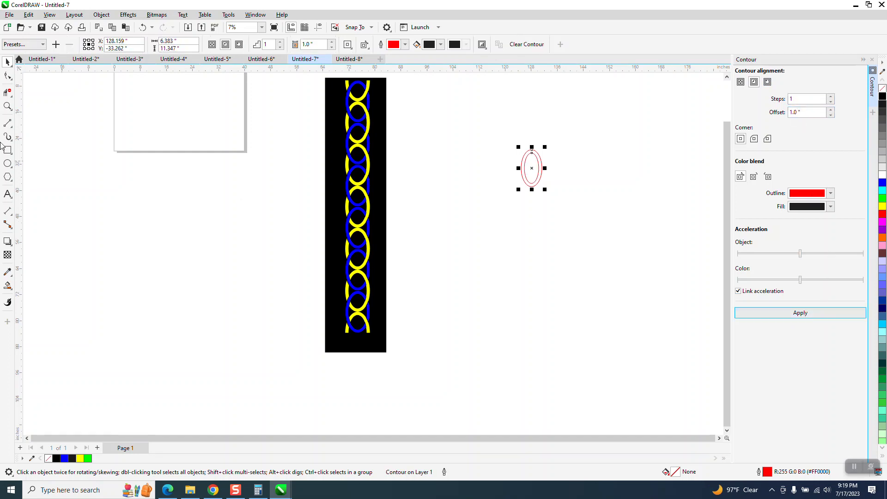
{"action": "key", "text": "z"}
{"action": "left_click_drag", "start_coordinate": [490, 128], "coordinate": [577, 190]}
{"action": "scroll", "coordinate": [575, 189], "scroll_direction": "down", "scroll_amount": 3}
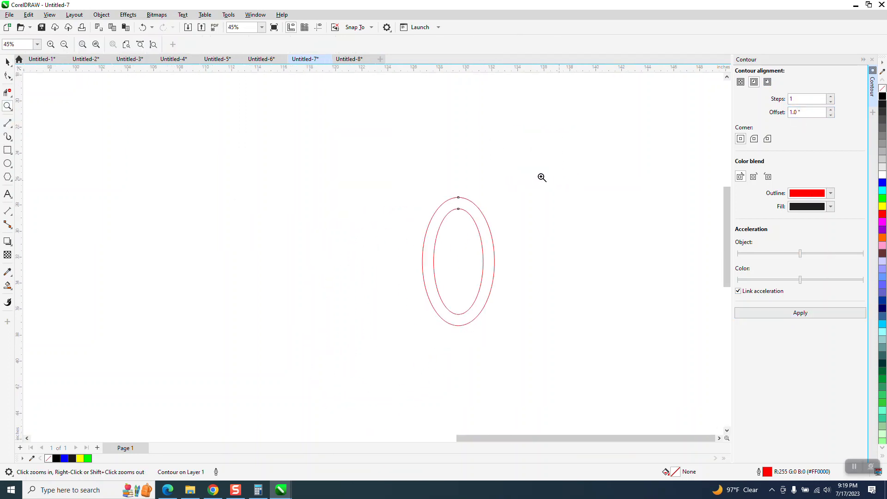
Step: Center the contoured ellipse on the page and break the contour apart into separate ellipses
{"action": "left_click", "coordinate": [8, 62]}
{"action": "left_click_drag", "start_coordinate": [360, 150], "coordinate": [498, 263]}
{"action": "scroll", "coordinate": [499, 247], "scroll_direction": "down", "scroll_amount": 3}
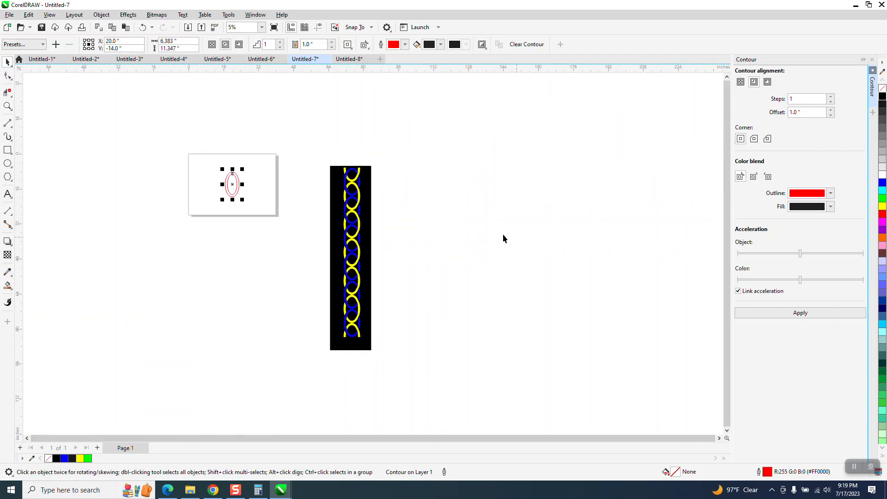
{"action": "left_click", "coordinate": [102, 15]}
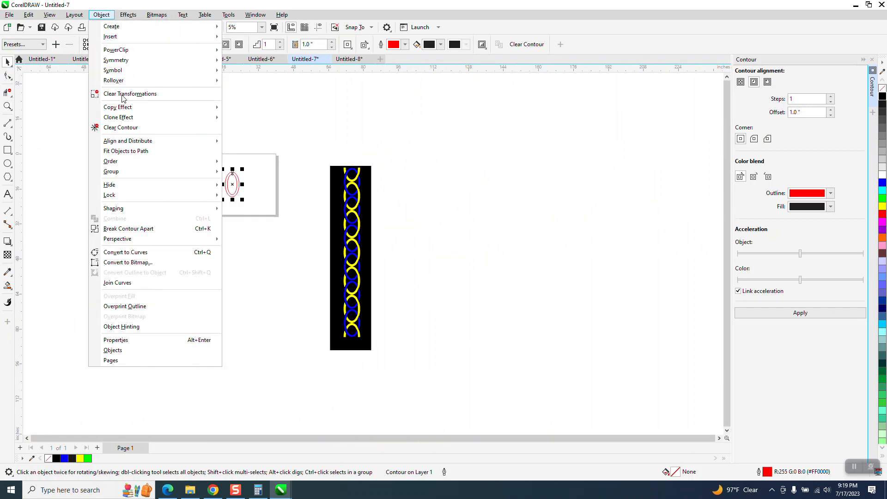
{"action": "left_click", "coordinate": [155, 229]}
Step: Draw a horizontal 2-point line about 10.6 inches long across the ellipses and center it on the page
{"action": "left_click", "coordinate": [7, 106]}
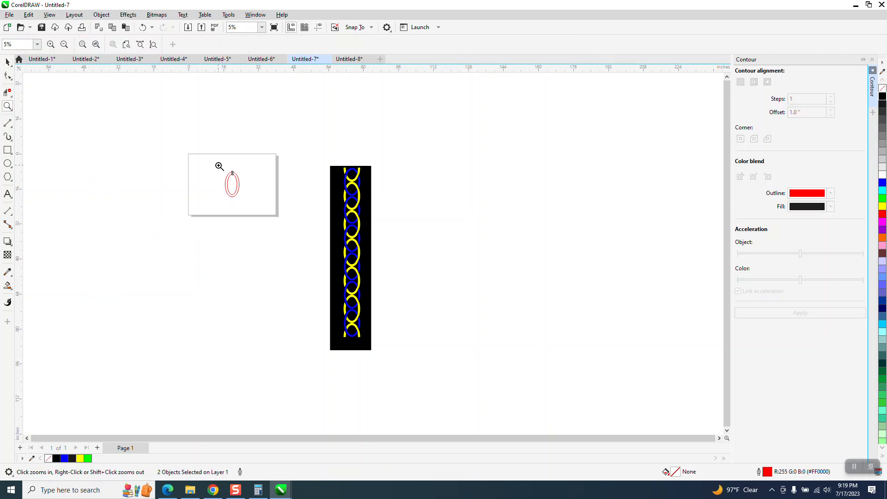
{"action": "left_click_drag", "start_coordinate": [220, 166], "coordinate": [272, 201]}
{"action": "left_click", "coordinate": [11, 125]}
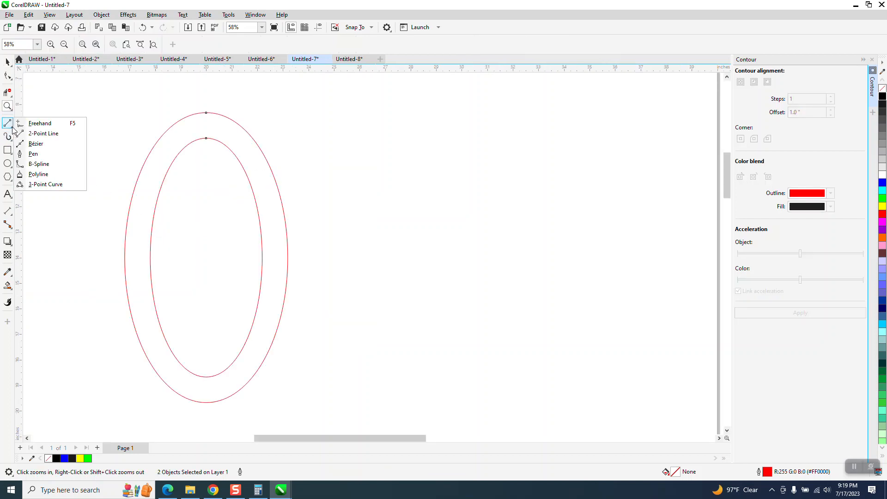
{"action": "left_click", "coordinate": [40, 134]}
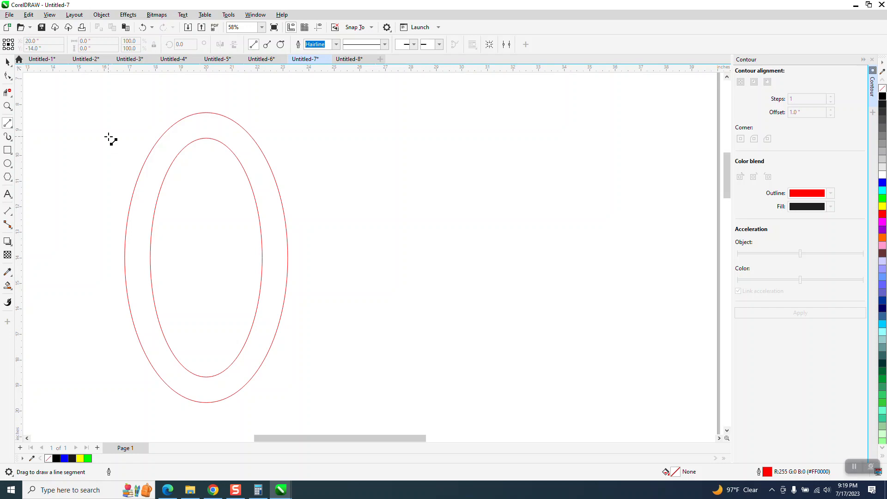
{"action": "left_click_drag", "start_coordinate": [108, 137], "coordinate": [379, 124]}
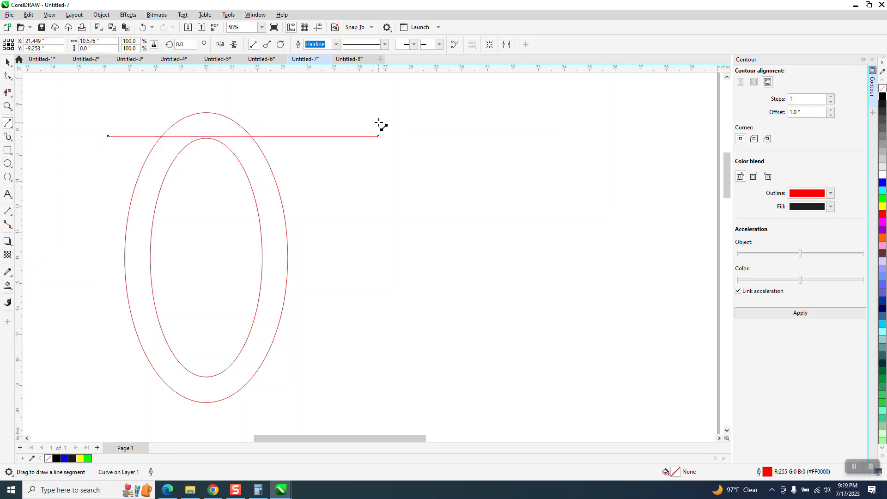
{"action": "key", "text": "p"}
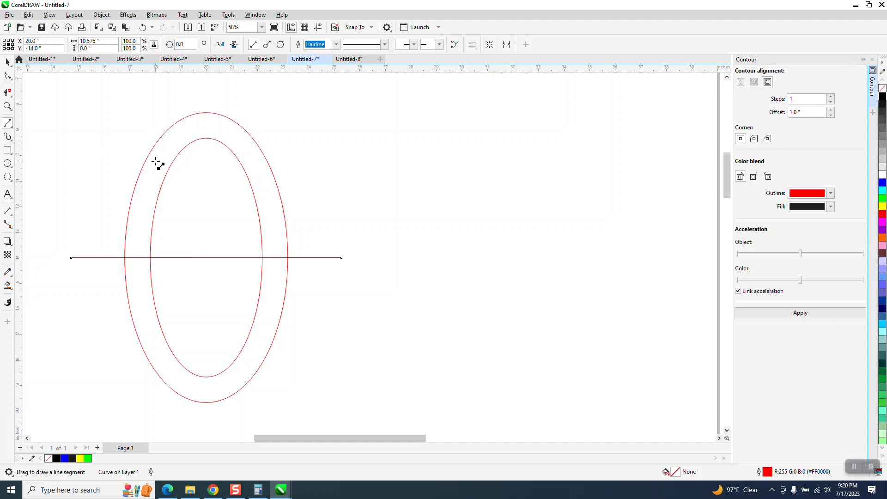
Step: Smart Fill the upper half of the ring between the ellipses in green and nudge the new arch 10 inches to the right
{"action": "left_click", "coordinate": [7, 286]}
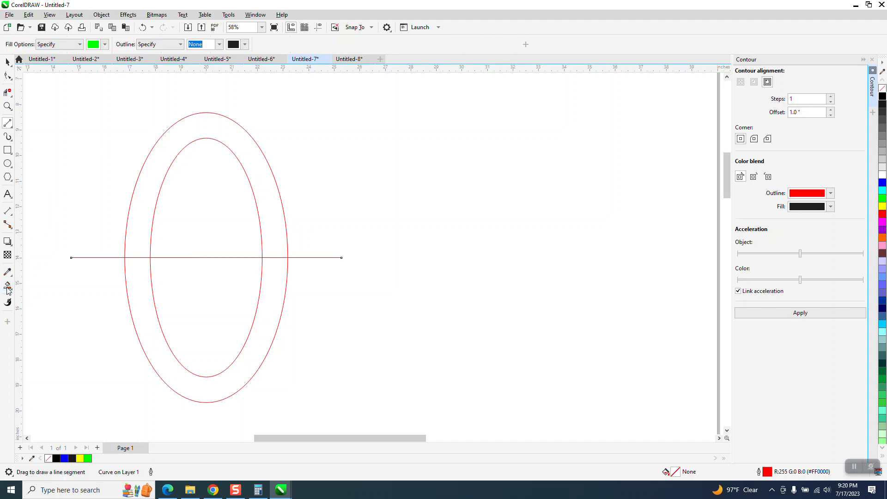
{"action": "left_click", "coordinate": [153, 160]}
{"action": "key", "text": "Right"}
{"action": "scroll", "coordinate": [142, 133], "scroll_direction": "down", "scroll_amount": 1}
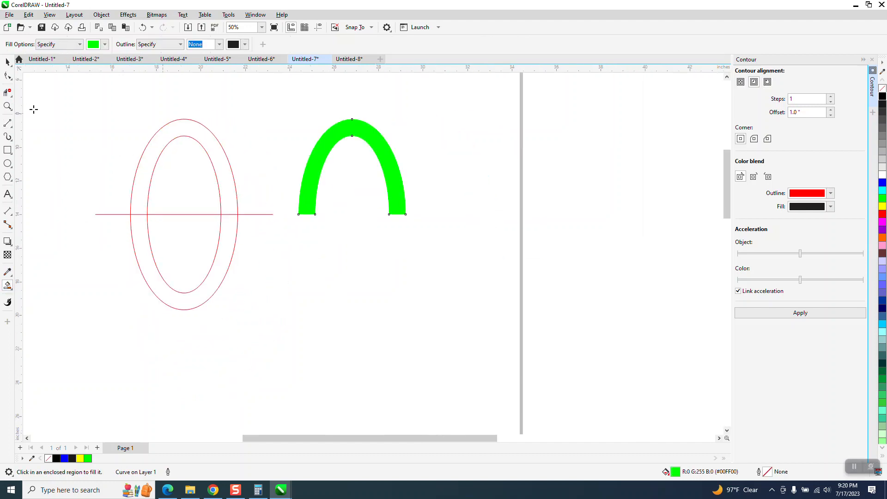
Step: Delete the two construction ellipses and the horizontal line, leaving only the green arch
{"action": "left_click", "coordinate": [7, 63]}
{"action": "left_click_drag", "start_coordinate": [87, 92], "coordinate": [268, 312]}
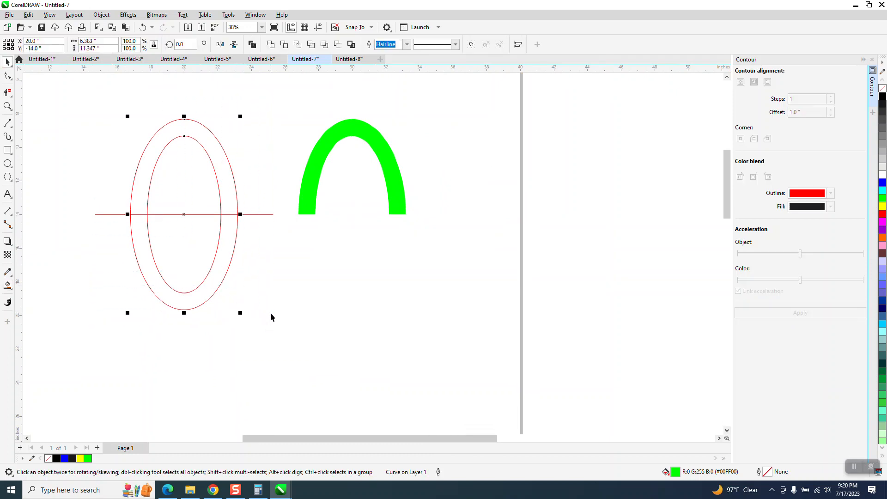
{"action": "key", "text": "Delete"}
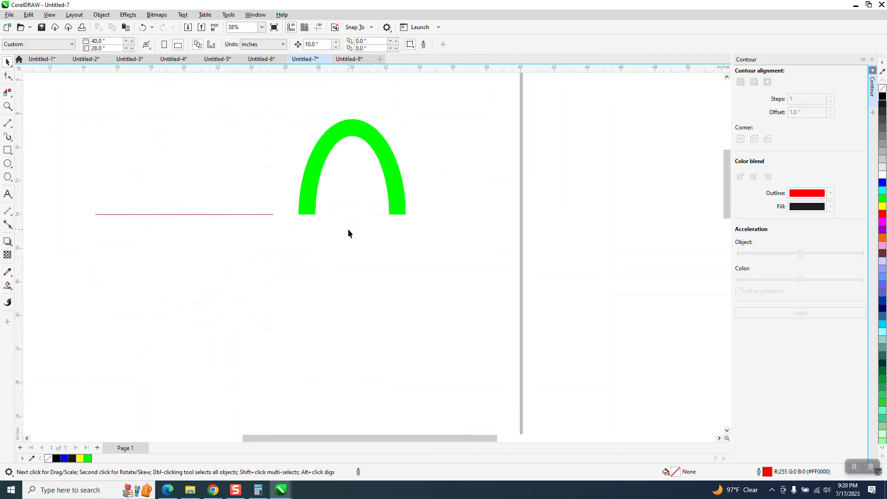
{"action": "left_click", "coordinate": [267, 214]}
{"action": "key", "text": "Delete"}
Step: Replace the arch's green fill with a black outline only and add a vertically mirrored copy over it
{"action": "left_click", "coordinate": [305, 199]}
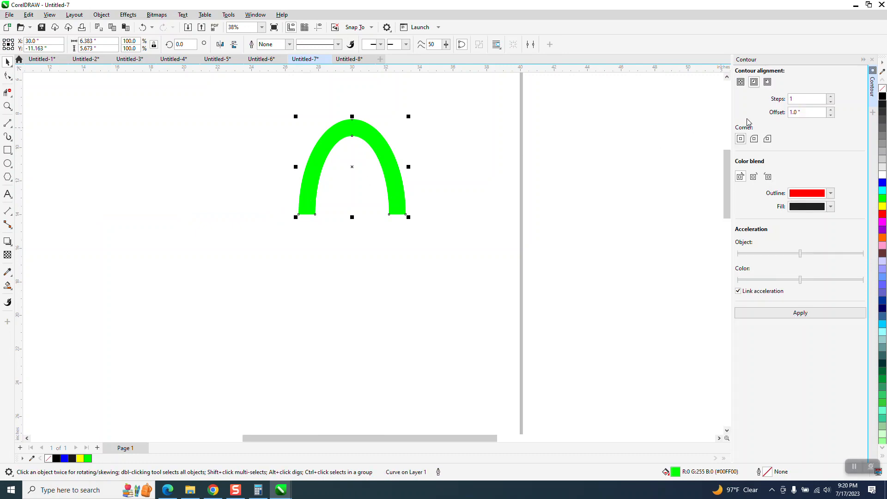
{"action": "left_click", "coordinate": [882, 88]}
{"action": "right_click", "coordinate": [882, 95]}
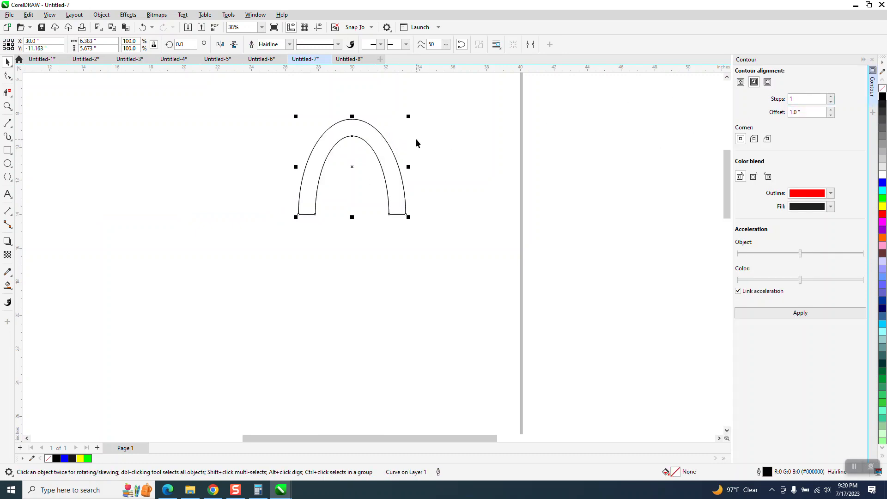
{"action": "left_click", "coordinate": [235, 44]}
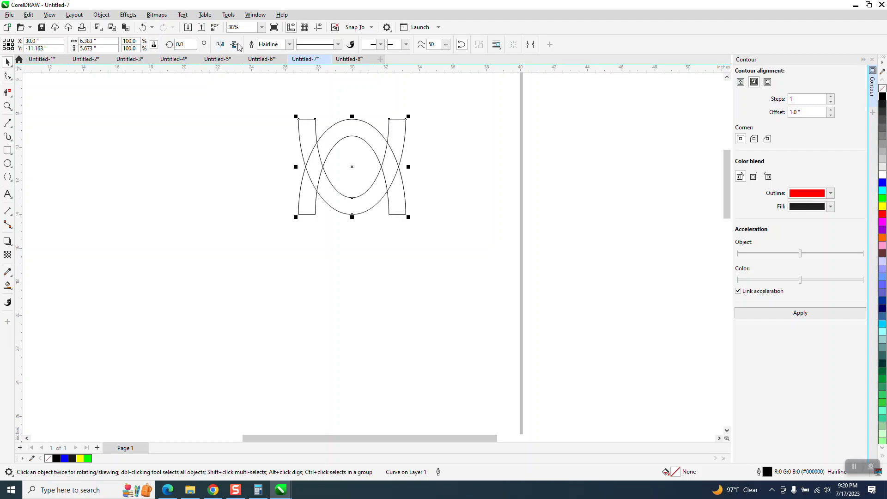
Step: Delete the inverted arch's virtual segments at the left crossing so the upright arch passes over it
{"action": "left_click", "coordinate": [8, 106]}
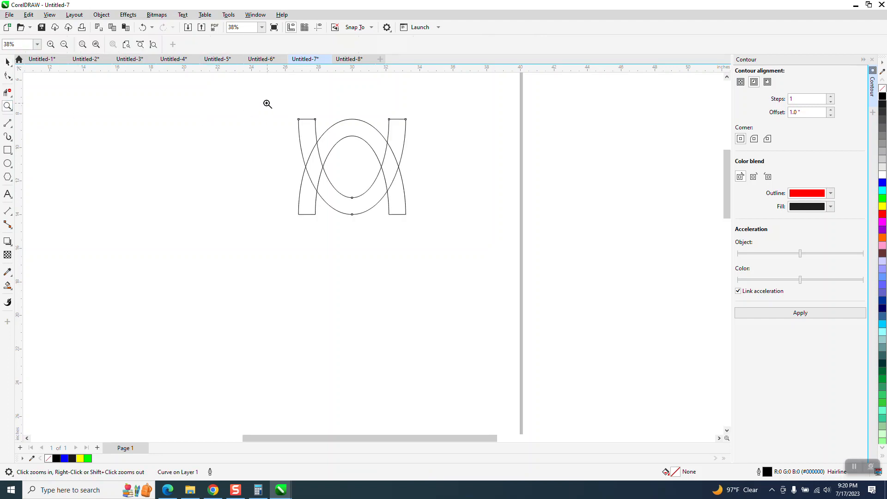
{"action": "left_click_drag", "start_coordinate": [266, 102], "coordinate": [488, 257]}
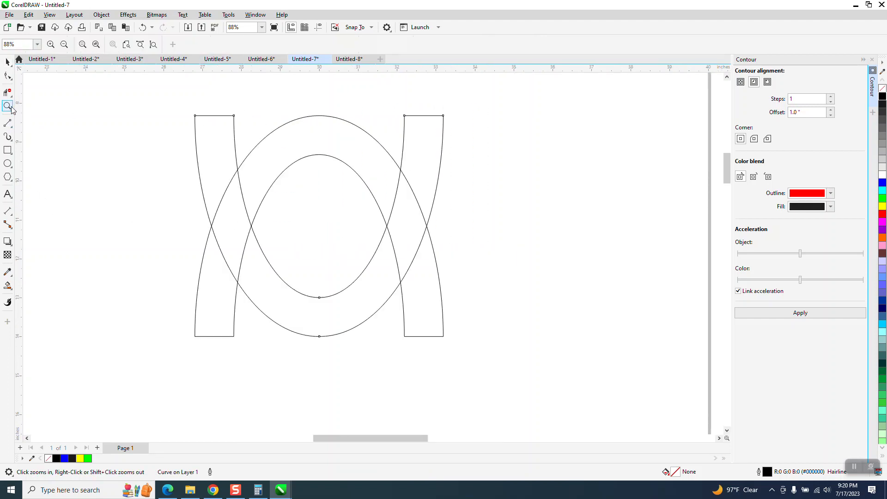
{"action": "left_click", "coordinate": [7, 93]}
{"action": "left_click", "coordinate": [41, 113]}
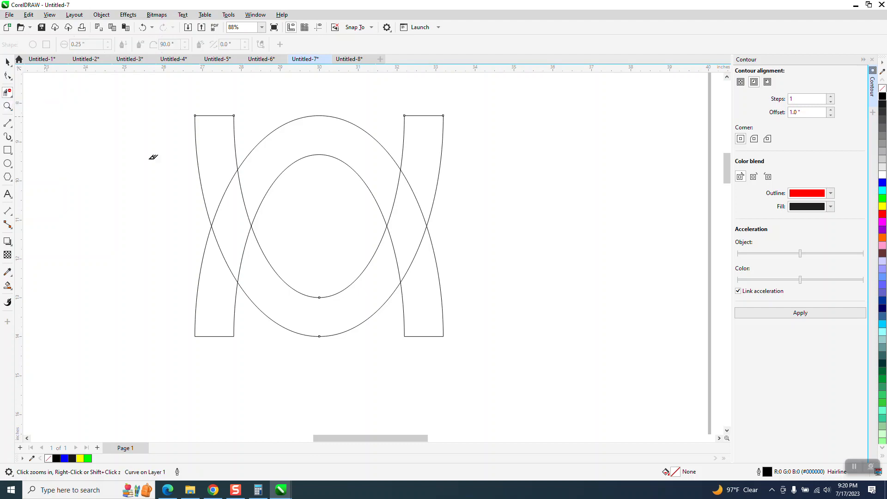
{"action": "left_click", "coordinate": [247, 189]}
{"action": "left_click", "coordinate": [225, 246]}
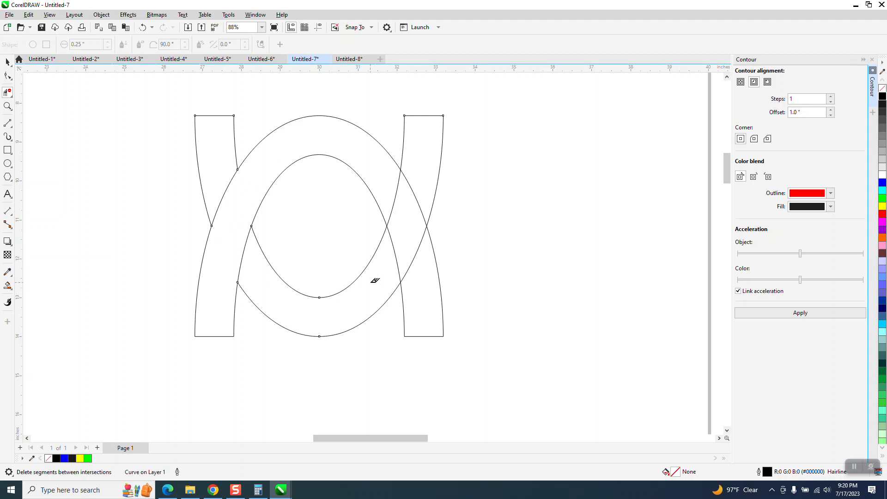
{"action": "left_click", "coordinate": [411, 261]}
{"action": "left_click", "coordinate": [395, 202]}
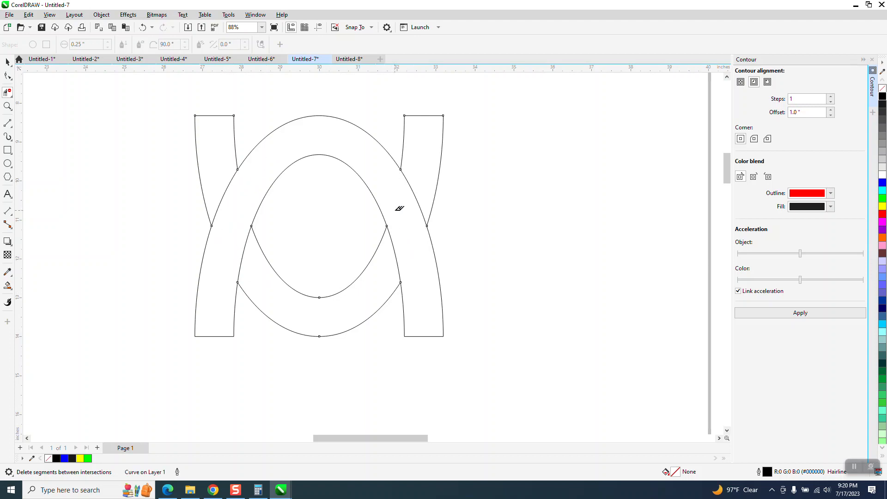
{"action": "left_click", "coordinate": [142, 27]}
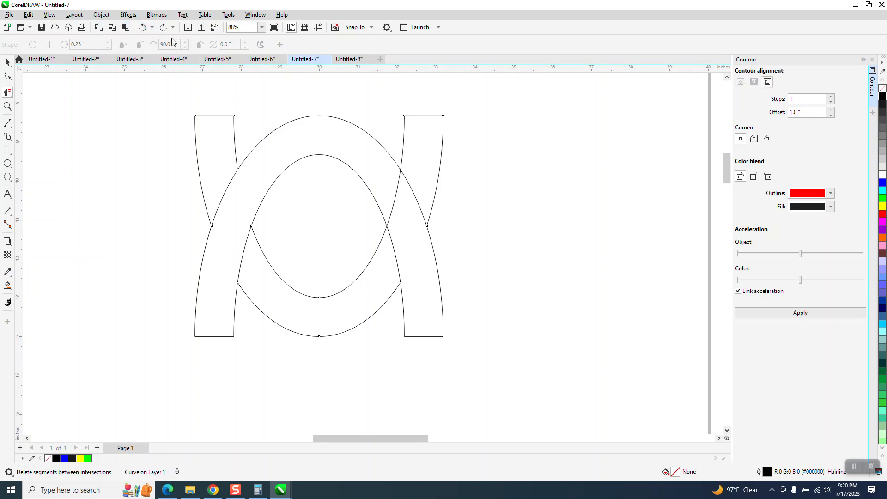
{"action": "left_click", "coordinate": [142, 28]}
Step: Delete the upright arch's virtual segments at the right crossing so the inverted arch passes over it
{"action": "left_click", "coordinate": [418, 195]}
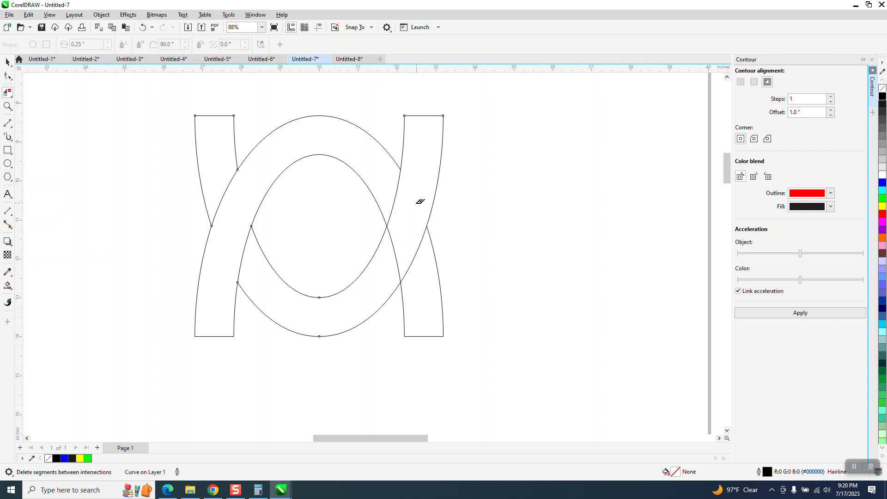
{"action": "left_click", "coordinate": [394, 241]}
{"action": "left_click", "coordinate": [8, 61]}
{"action": "scroll", "coordinate": [144, 122], "scroll_direction": "down", "scroll_amount": 2}
{"action": "scroll", "coordinate": [139, 109], "scroll_direction": "down", "scroll_amount": 1}
Step: Smart-fill both pieces of the inverted arch with green and no outline
{"action": "left_click_drag", "start_coordinate": [135, 85], "coordinate": [350, 276]}
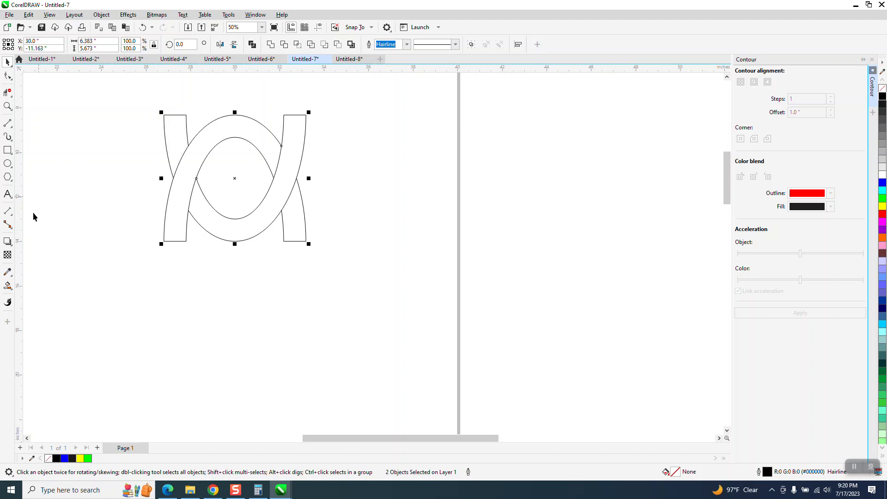
{"action": "left_click", "coordinate": [6, 286]}
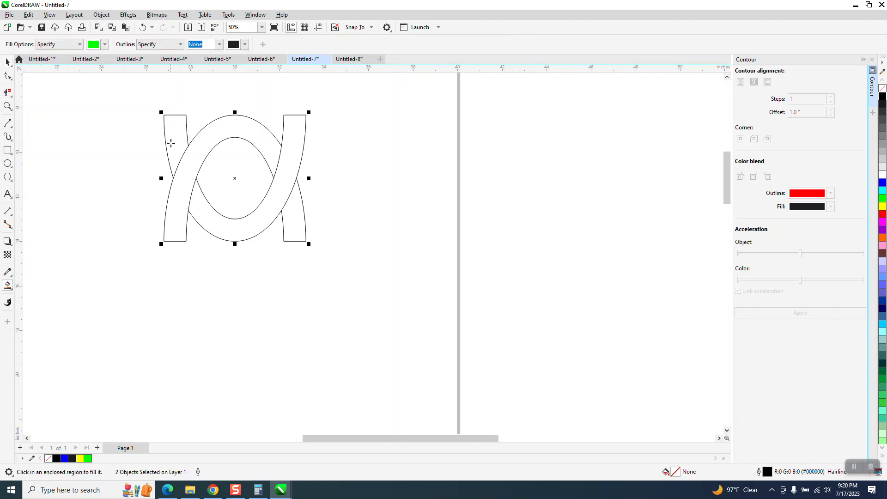
{"action": "left_click", "coordinate": [171, 143]}
{"action": "left_click", "coordinate": [199, 194]}
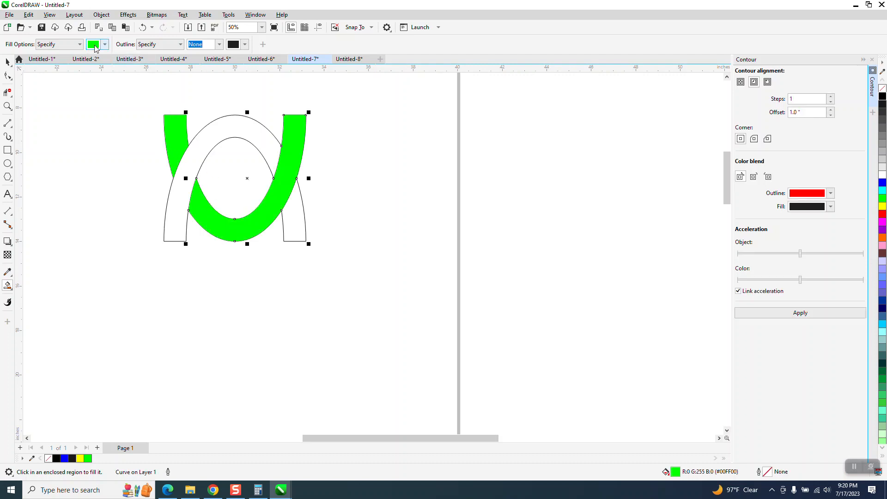
Step: Smart-fill both pieces of the upright arch with blue and no outline
{"action": "left_click", "coordinate": [104, 45]}
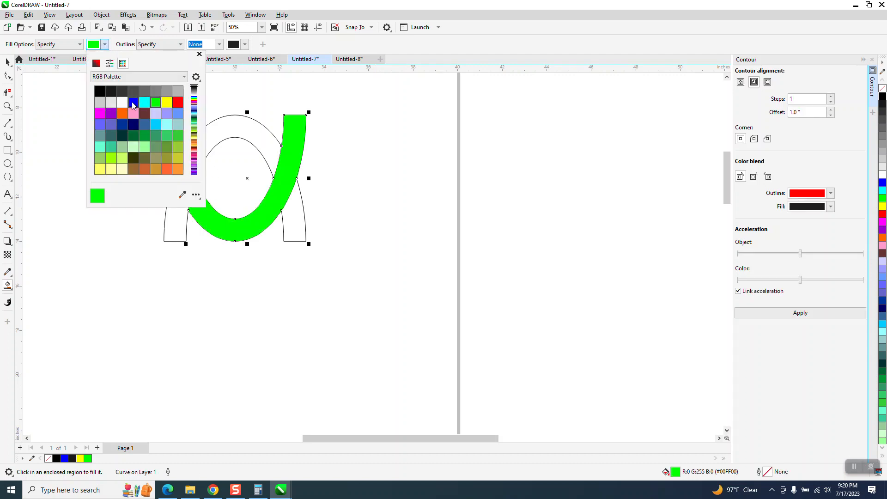
{"action": "left_click", "coordinate": [133, 102]}
{"action": "left_click", "coordinate": [231, 127]}
{"action": "left_click", "coordinate": [231, 128]}
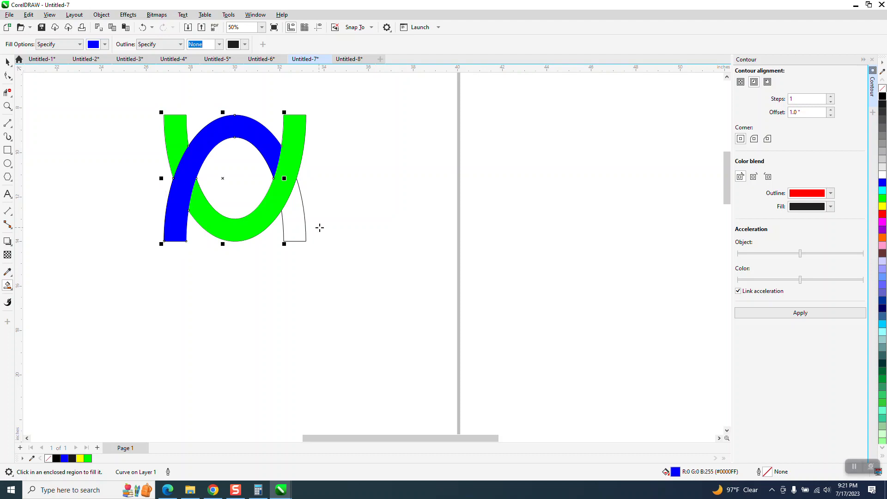
{"action": "left_click", "coordinate": [293, 225]}
Step: Add a vertically mirrored copy of the whole filled unit directly below it
{"action": "left_click", "coordinate": [7, 62]}
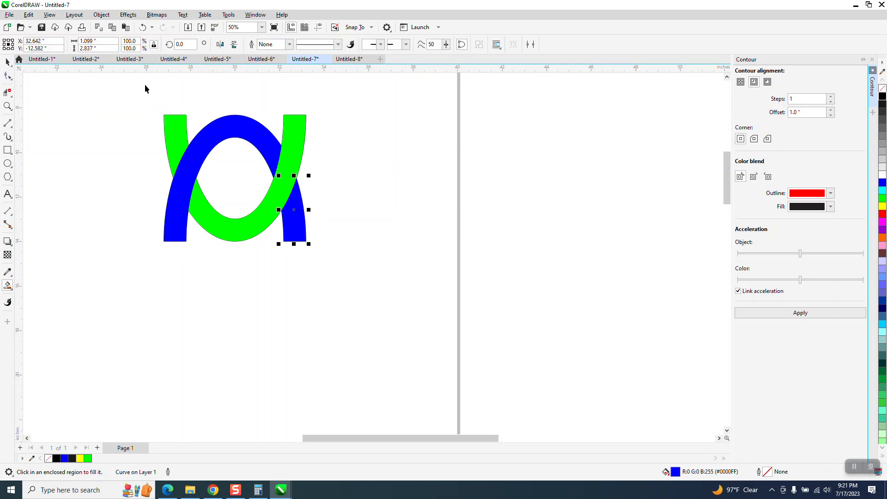
{"action": "left_click_drag", "start_coordinate": [136, 88], "coordinate": [239, 212]}
{"action": "left_click_drag", "start_coordinate": [377, 264], "coordinate": [379, 264]}
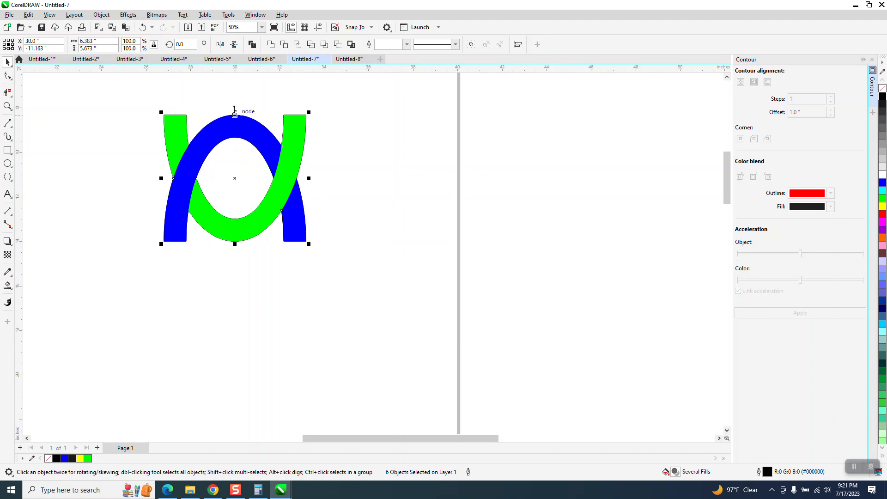
{"action": "left_click_drag", "start_coordinate": [235, 112], "coordinate": [241, 259]}
{"action": "right_click", "coordinate": [241, 259]}
{"action": "scroll", "coordinate": [279, 173], "scroll_direction": "down", "scroll_amount": 4}
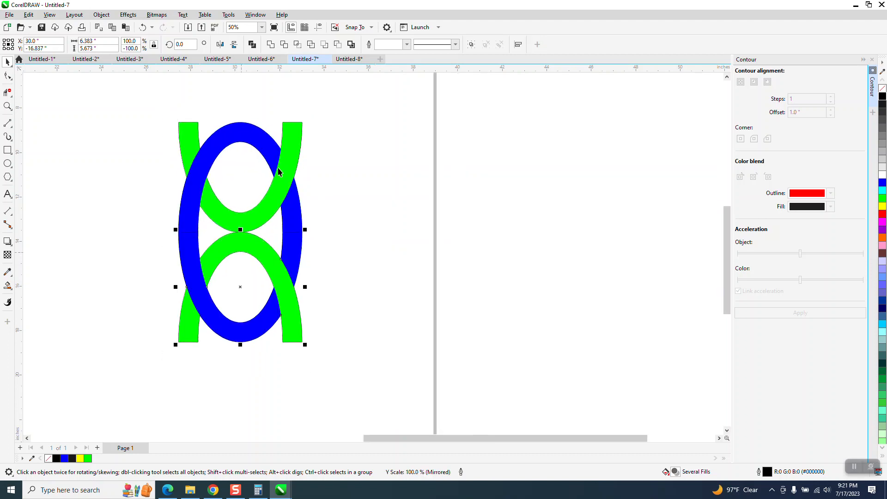
{"action": "key", "text": "ctrl+d"}
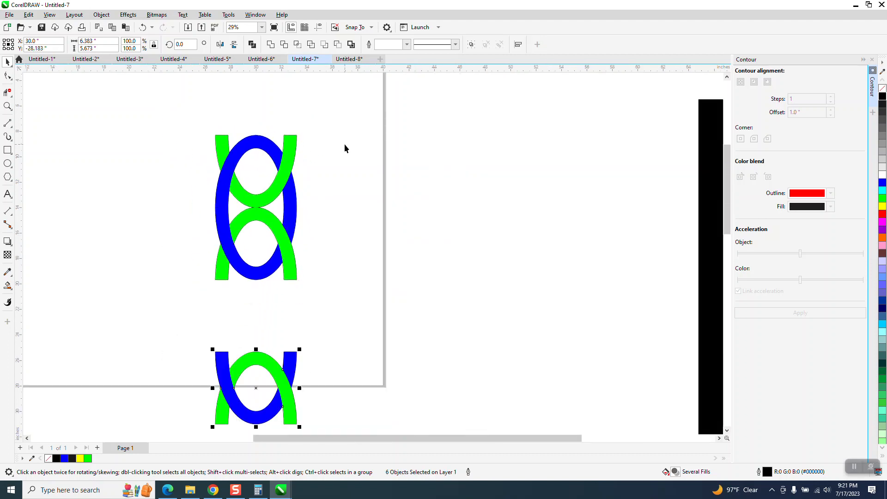
{"action": "key", "text": "Delete"}
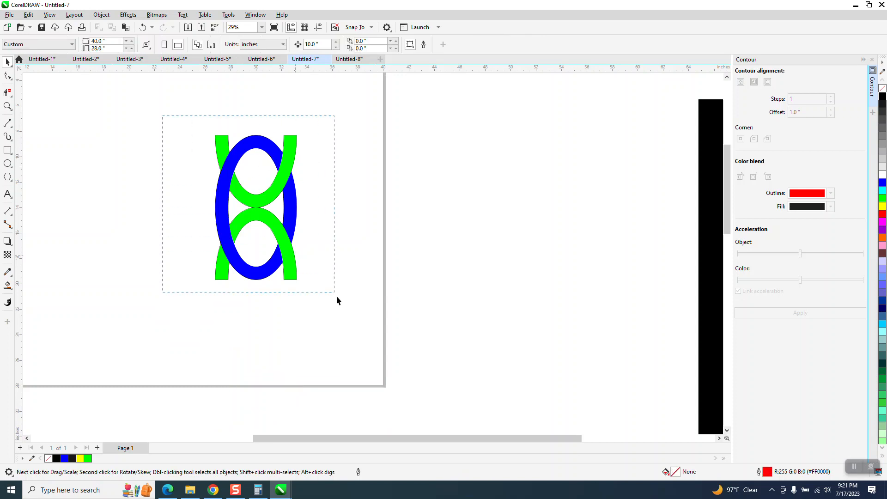
{"action": "left_click_drag", "start_coordinate": [337, 297], "coordinate": [342, 299]}
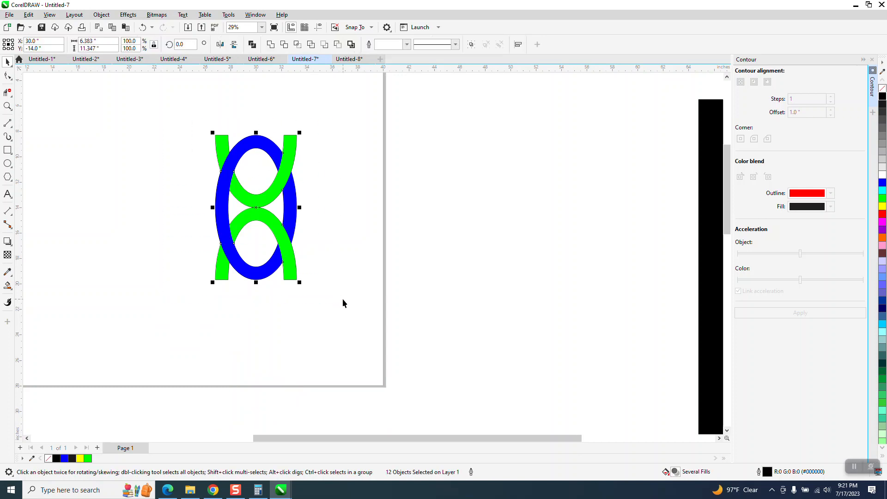
{"action": "left_click", "coordinate": [257, 134]}
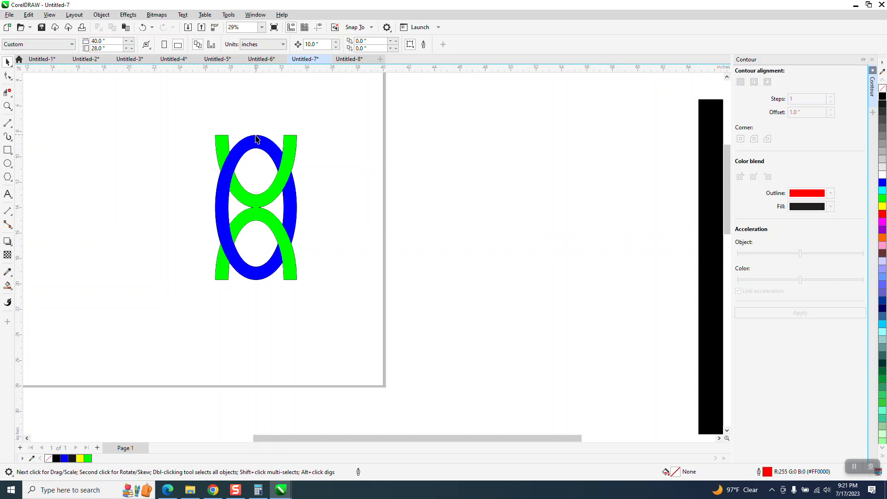
{"action": "left_click", "coordinate": [257, 139]}
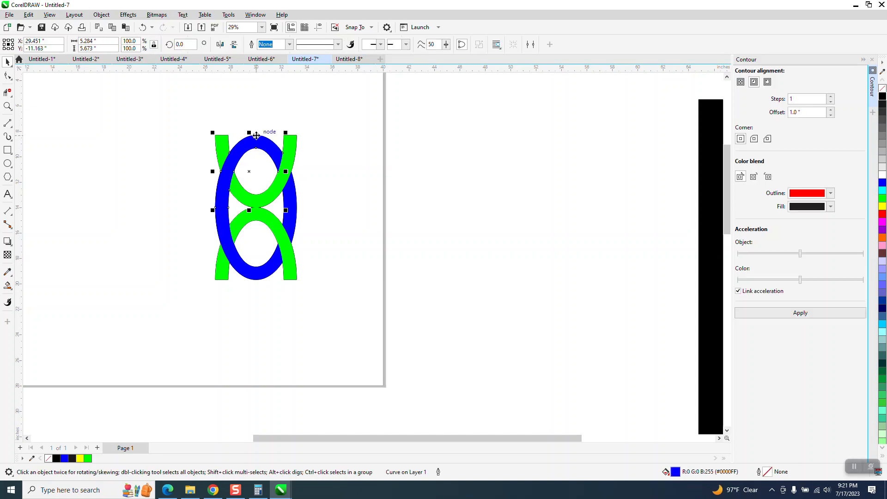
{"action": "left_click", "coordinate": [143, 28]}
Step: Double the chain's length twice by adding vertically mirrored copies of the whole chain directly below it
{"action": "left_click_drag", "start_coordinate": [335, 304], "coordinate": [337, 304]}
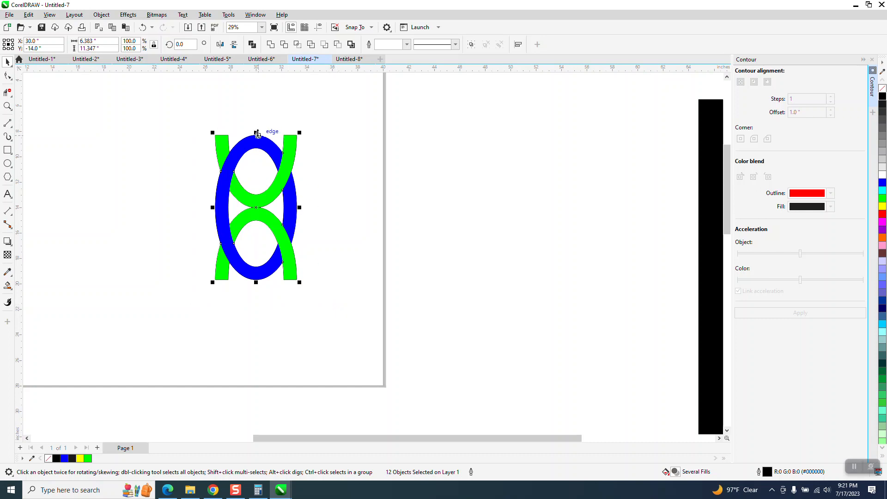
{"action": "left_click_drag", "start_coordinate": [257, 134], "coordinate": [271, 269]}
{"action": "scroll", "coordinate": [244, 148], "scroll_direction": "down", "scroll_amount": 2}
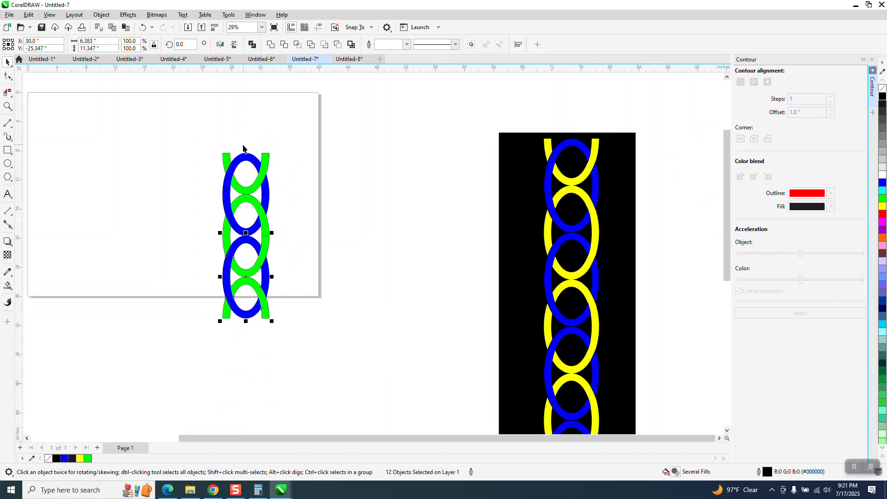
{"action": "left_click_drag", "start_coordinate": [210, 132], "coordinate": [251, 247]}
{"action": "left_click_drag", "start_coordinate": [338, 345], "coordinate": [340, 347]}
{"action": "left_click_drag", "start_coordinate": [245, 150], "coordinate": [298, 399]}
{"action": "right_click", "coordinate": [244, 332]}
{"action": "scroll", "coordinate": [272, 227], "scroll_direction": "down", "scroll_amount": 2}
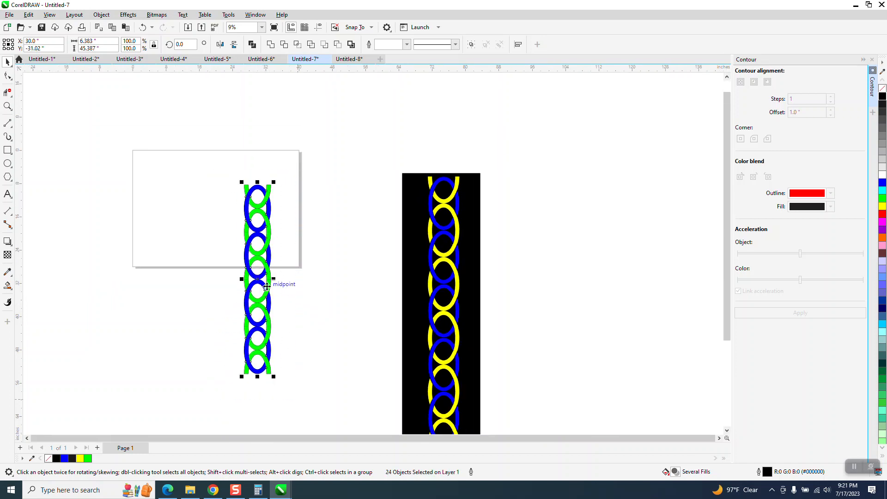
Step: Move the chain into the gap between the page and the black panel and remove its outline
{"action": "left_click_drag", "start_coordinate": [257, 277], "coordinate": [355, 267]}
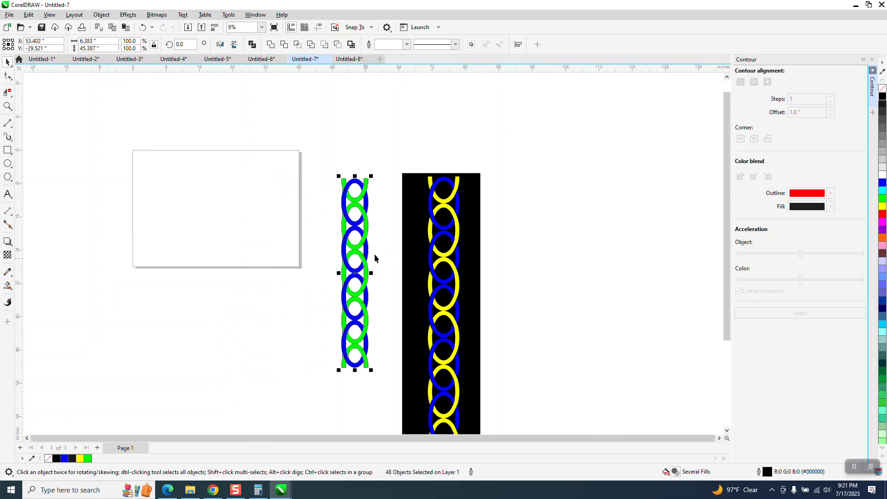
{"action": "right_click", "coordinate": [883, 87]}
Step: Examine the chain's segments in Wireframe view with the outline removal undone and redone, and return to Enhanced view
{"action": "left_click", "coordinate": [9, 107]}
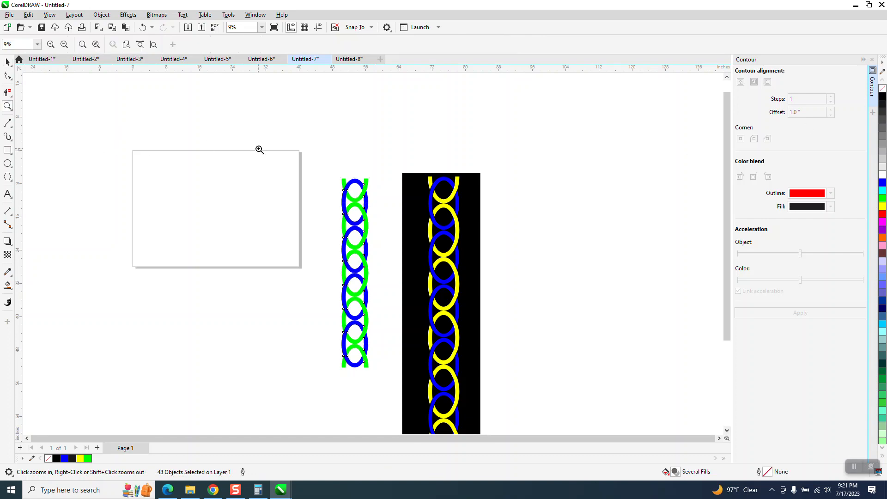
{"action": "left_click_drag", "start_coordinate": [294, 163], "coordinate": [401, 263]}
{"action": "scroll", "coordinate": [377, 235], "scroll_direction": "down", "scroll_amount": 2}
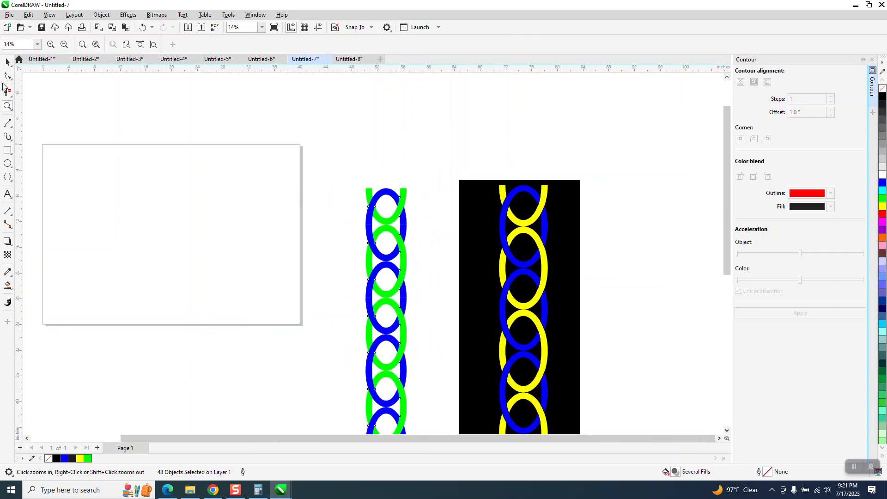
{"action": "left_click", "coordinate": [7, 61]}
{"action": "left_click", "coordinate": [49, 14]}
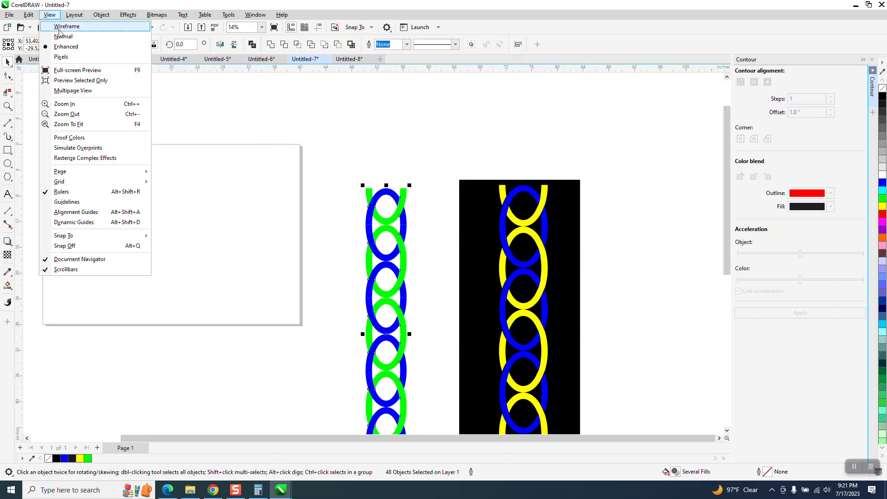
{"action": "left_click", "coordinate": [67, 28]}
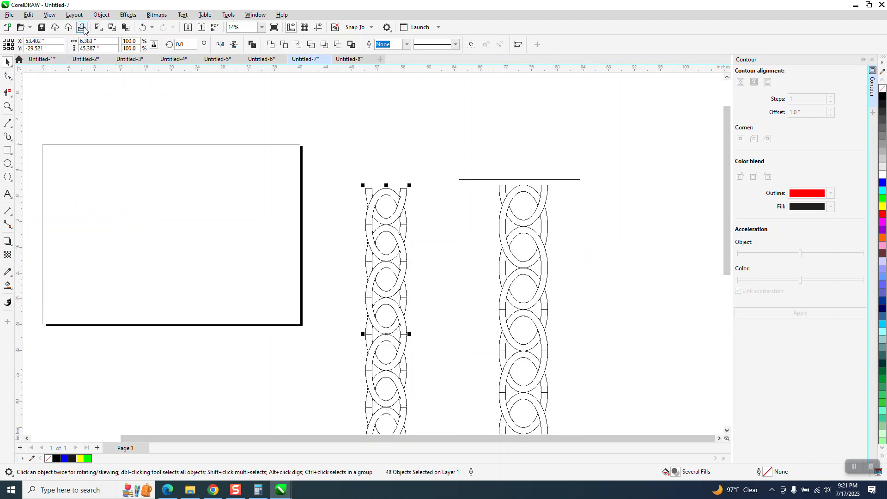
{"action": "left_click", "coordinate": [144, 29]}
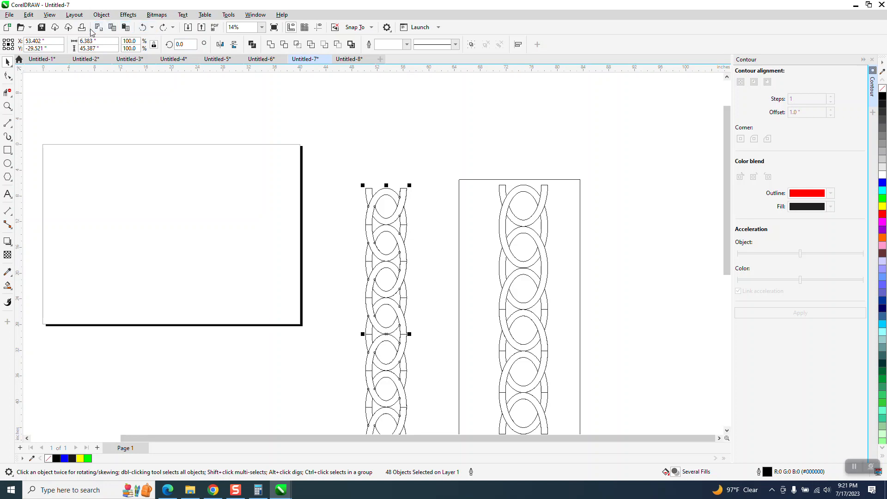
{"action": "left_click", "coordinate": [163, 27]}
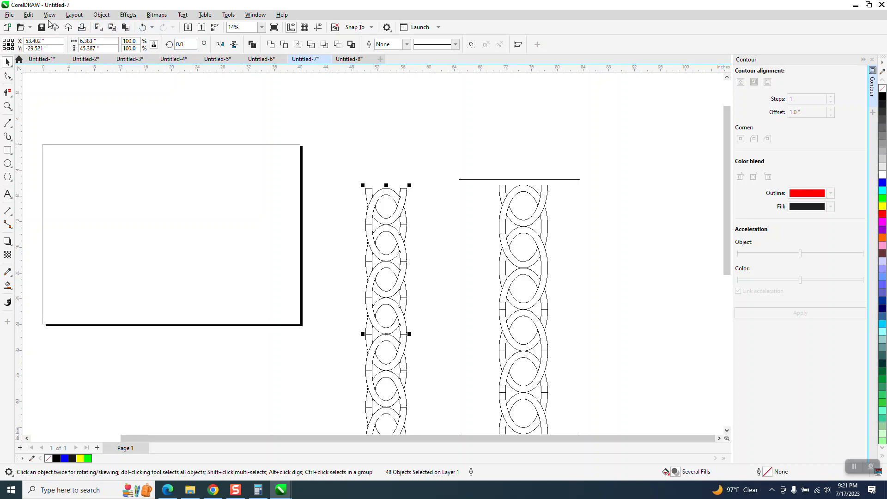
{"action": "left_click", "coordinate": [50, 15]}
{"action": "left_click", "coordinate": [65, 46]}
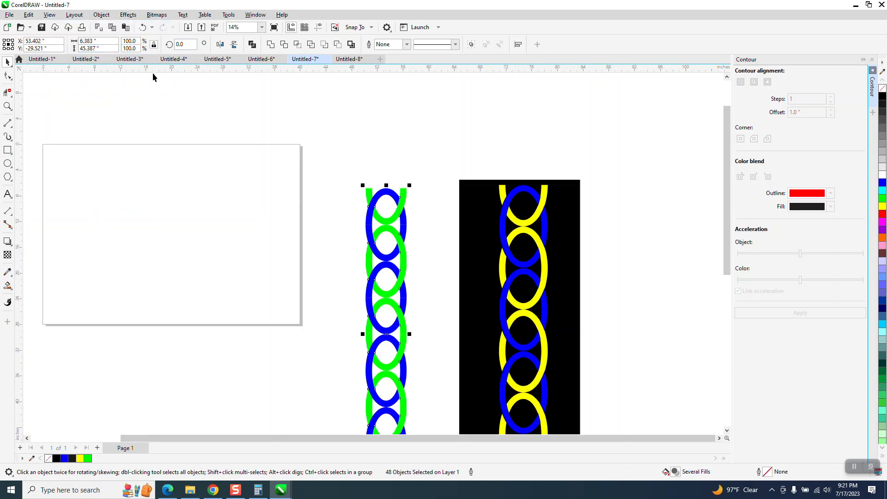
Step: Close the Contour docker to widen the drawing area
{"action": "scroll", "coordinate": [185, 80], "scroll_direction": "down", "scroll_amount": 1}
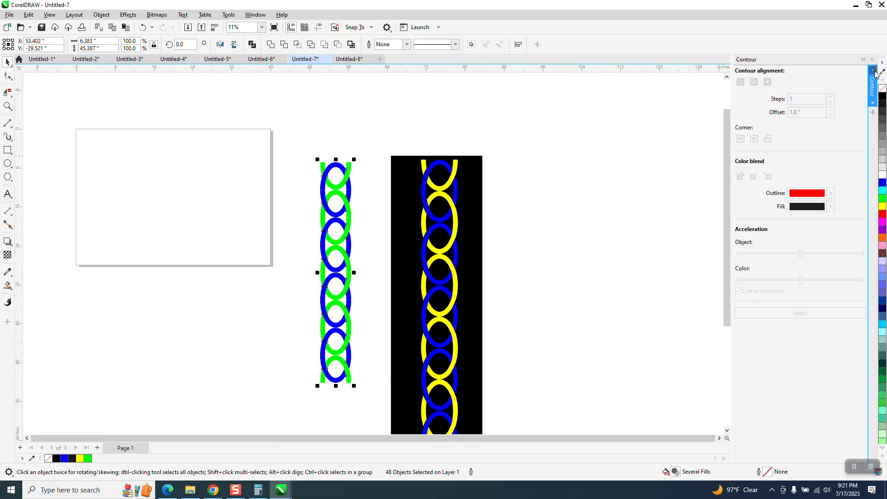
{"action": "left_click", "coordinate": [871, 60]}
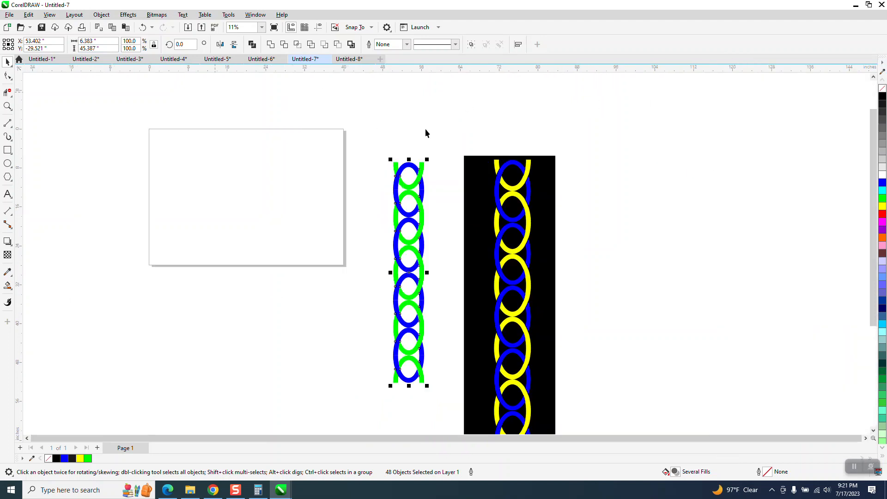
{"action": "scroll", "coordinate": [474, 124], "scroll_direction": "down", "scroll_amount": 1}
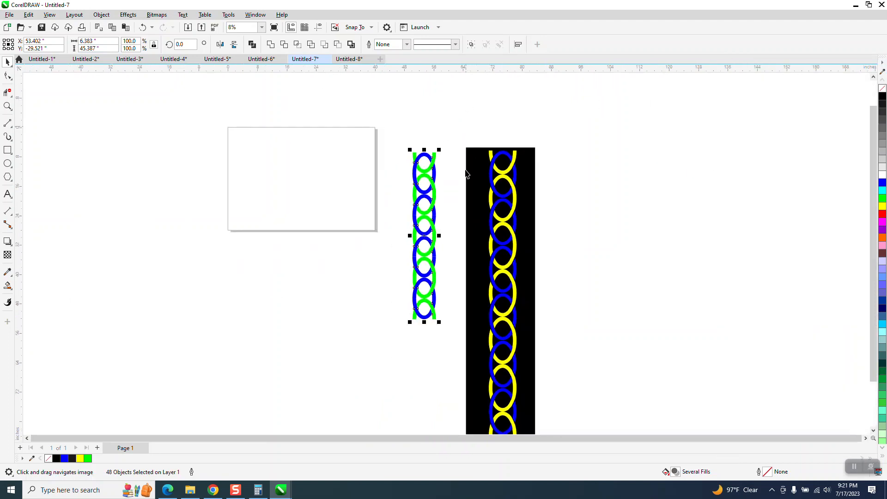
{"action": "left_click_drag", "start_coordinate": [463, 138], "coordinate": [552, 333]}
{"action": "key", "text": "XF86Calculator"}
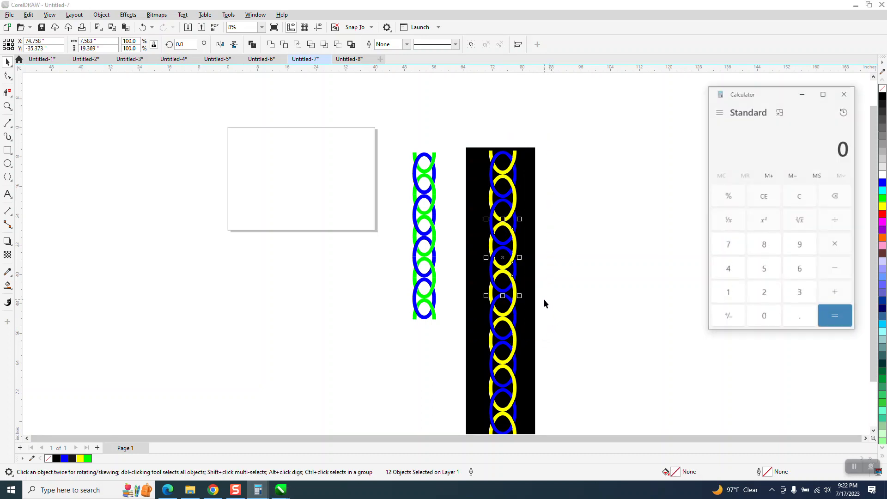
{"action": "left_click", "coordinate": [850, 98]}
{"action": "left_click", "coordinate": [539, 185]}
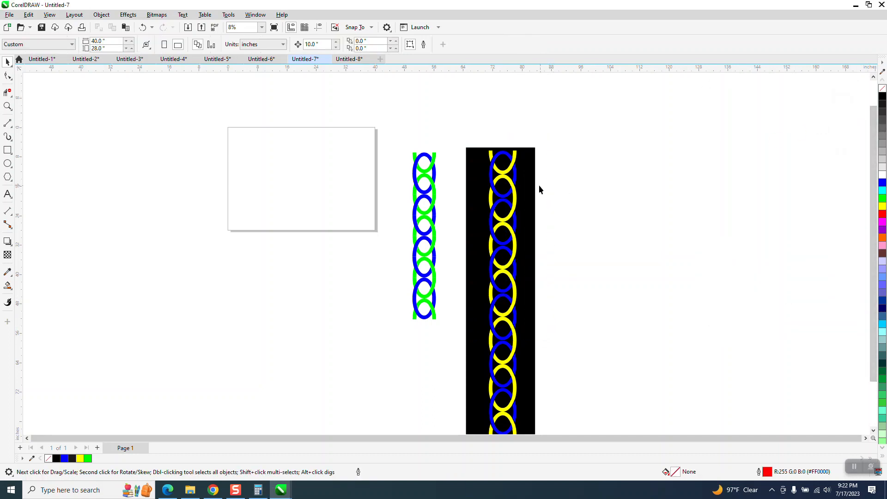
Step: Delete the black background panel and the yellow-and-blue reference chain
{"action": "left_click", "coordinate": [534, 184]}
{"action": "key", "text": "Delete"}
{"action": "scroll", "coordinate": [523, 179], "scroll_direction": "down", "scroll_amount": 2}
{"action": "left_click_drag", "start_coordinate": [497, 160], "coordinate": [539, 311]}
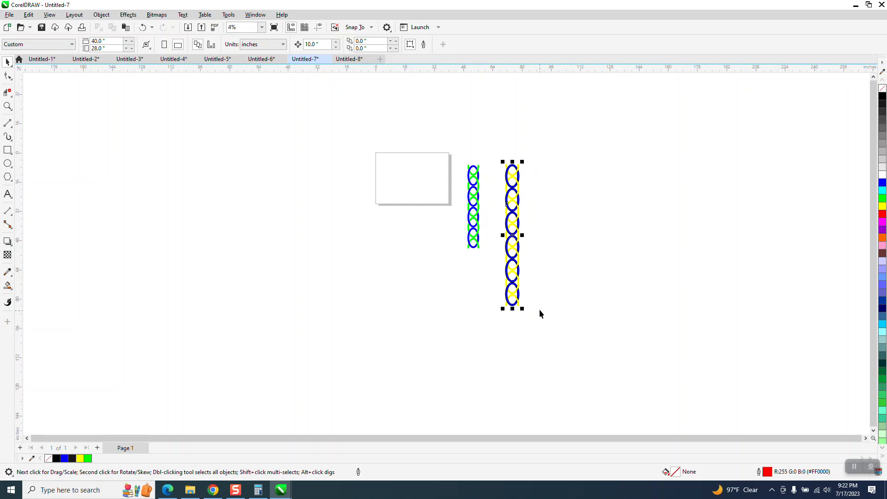
{"action": "key", "text": "Delete"}
{"action": "left_click", "coordinate": [8, 106]}
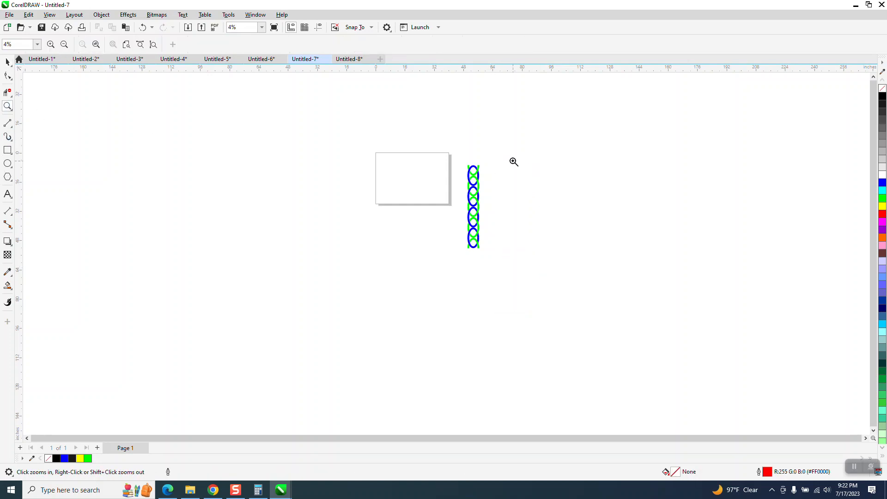
{"action": "left_click_drag", "start_coordinate": [459, 160], "coordinate": [535, 253]}
{"action": "left_click", "coordinate": [7, 61]}
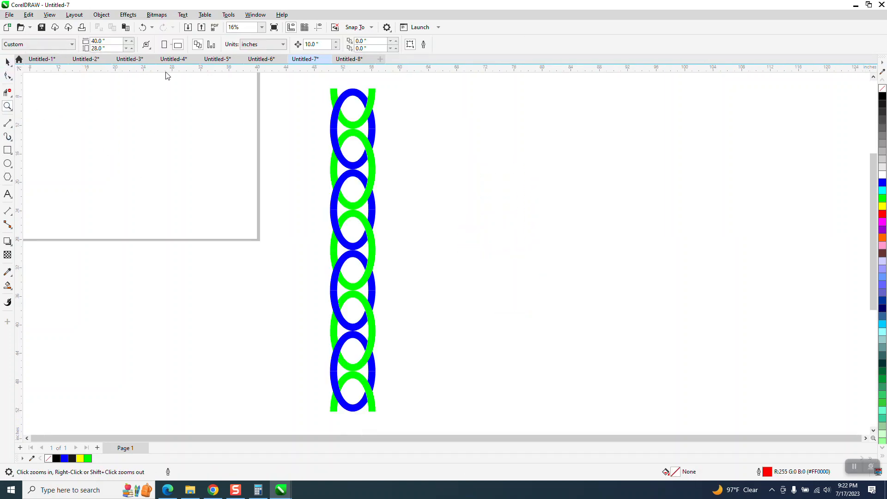
{"action": "left_click_drag", "start_coordinate": [287, 78], "coordinate": [416, 378]}
{"action": "left_click_drag", "start_coordinate": [438, 411], "coordinate": [438, 411]}
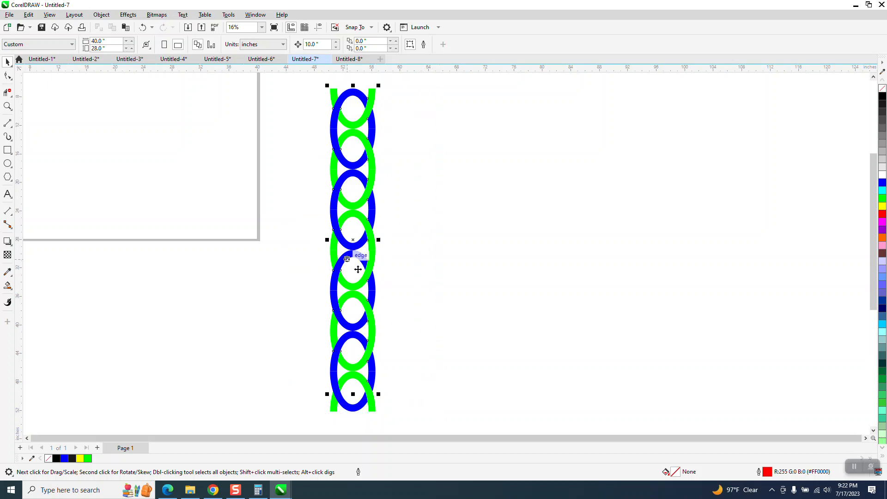
{"action": "scroll", "coordinate": [314, 135], "scroll_direction": "down", "scroll_amount": 1}
{"action": "left_click_drag", "start_coordinate": [306, 87], "coordinate": [414, 377]}
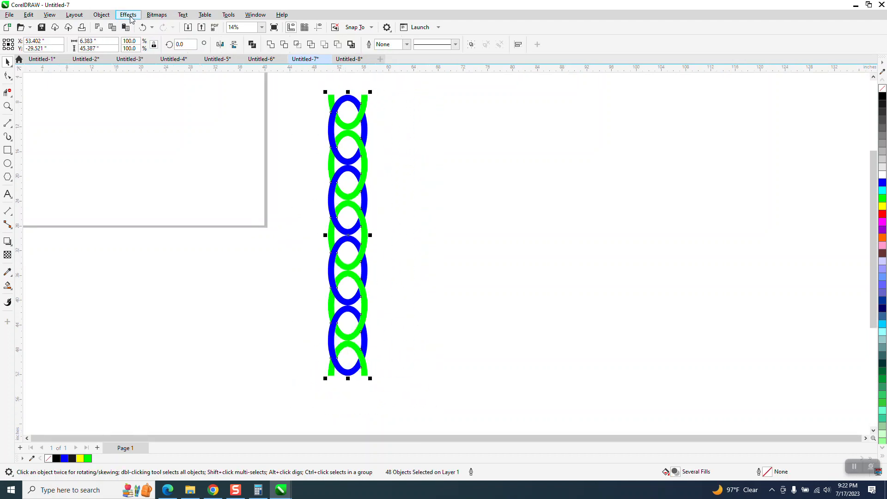
{"action": "left_click", "coordinate": [102, 15]}
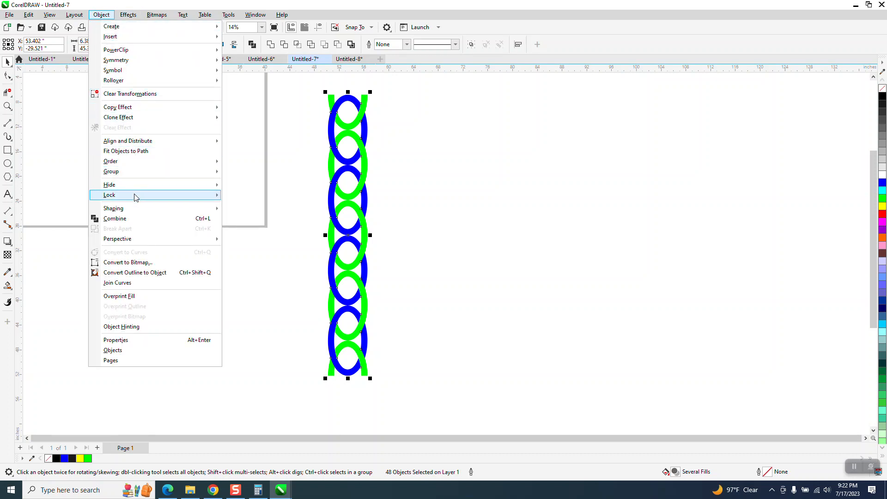
{"action": "mouse_move", "coordinate": [129, 171]}
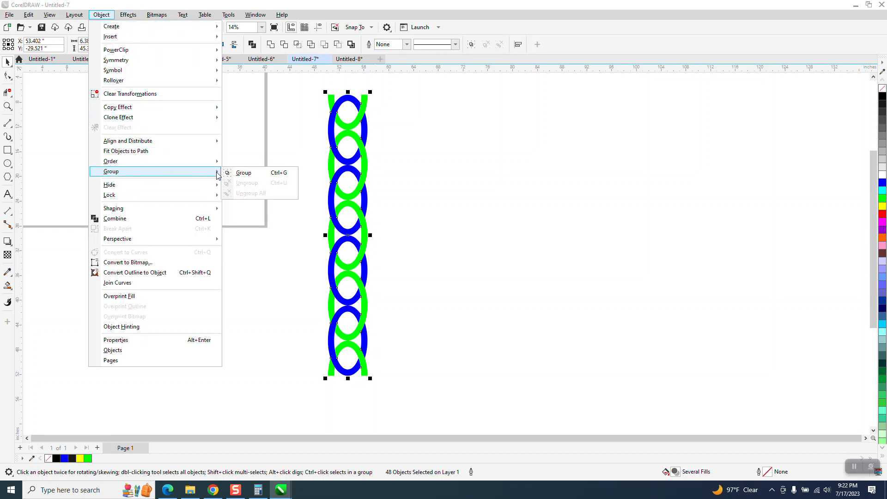
{"action": "left_click", "coordinate": [315, 116]}
{"action": "left_click", "coordinate": [333, 99]}
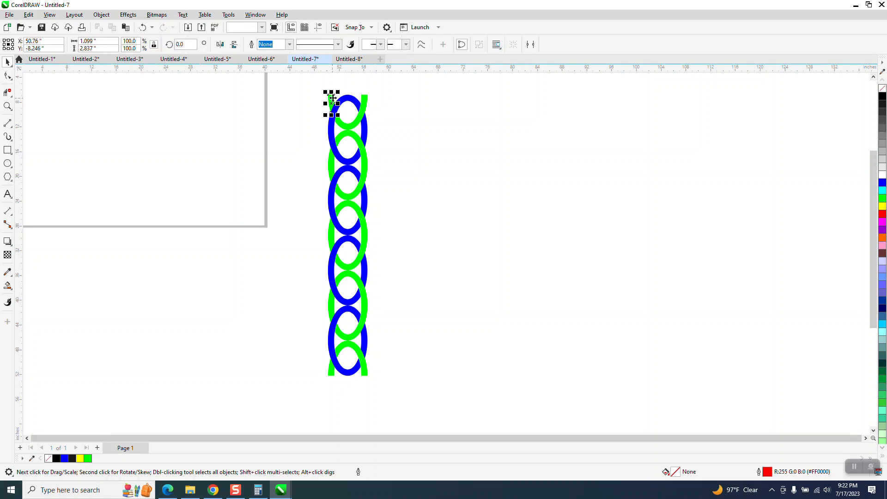
{"action": "left_click", "coordinate": [377, 118]}
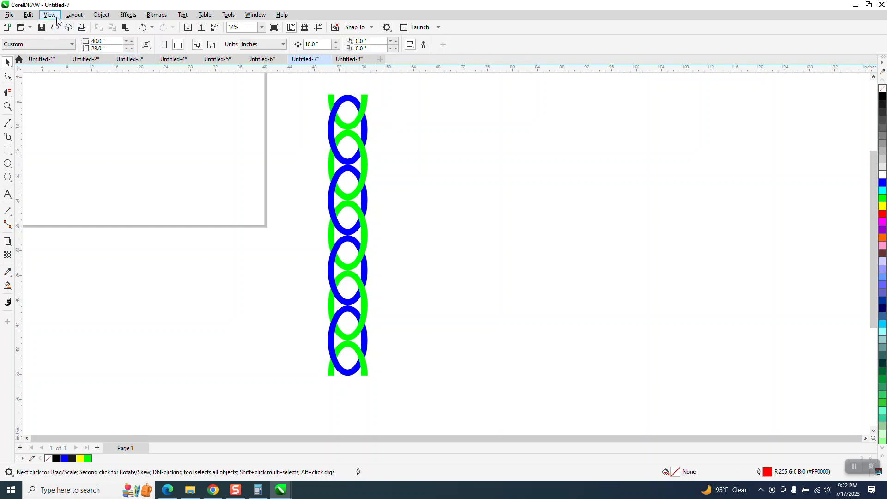
Step: Find all curves matching a green chain segment's properties and weld them together
{"action": "left_click", "coordinate": [29, 15]}
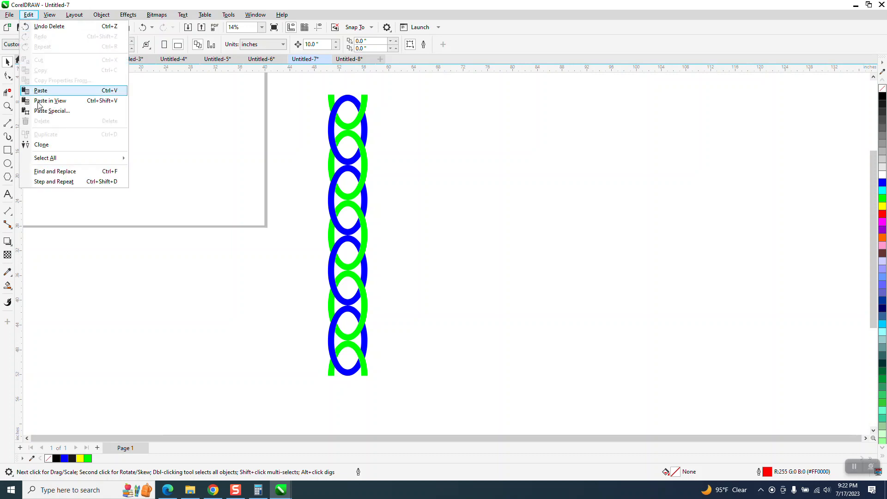
{"action": "left_click", "coordinate": [54, 173]}
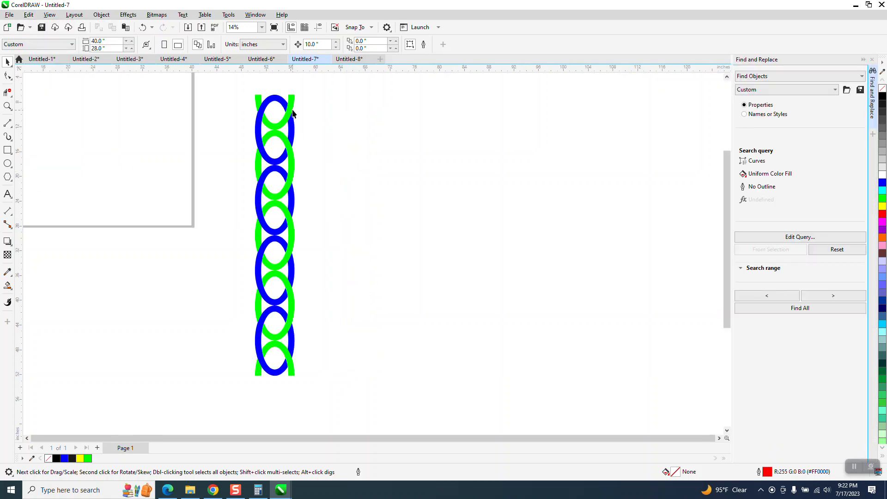
{"action": "left_click", "coordinate": [292, 113]}
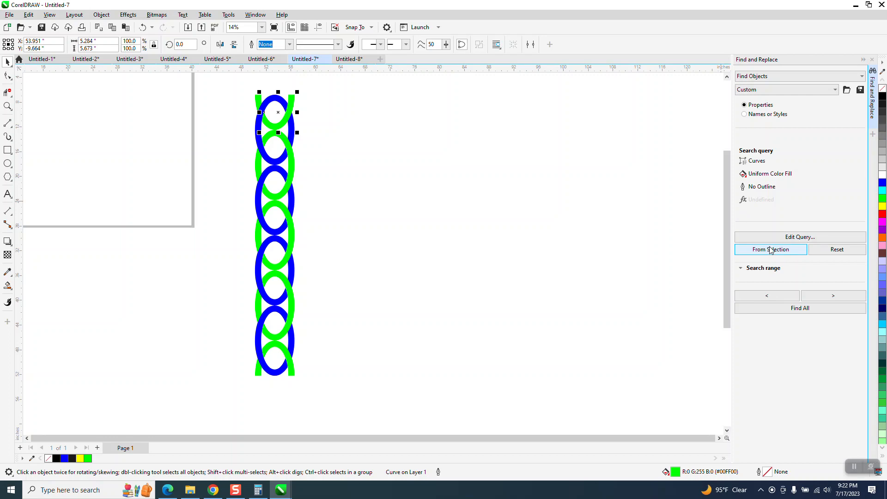
{"action": "left_click", "coordinate": [768, 253]}
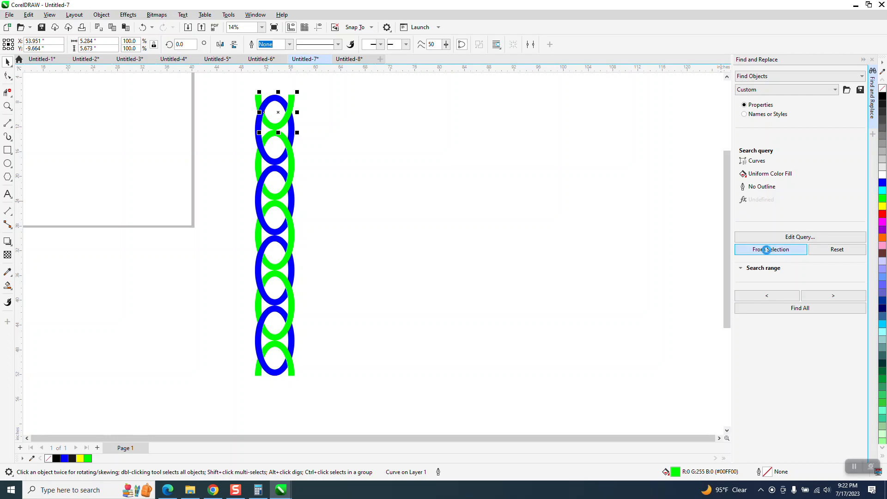
{"action": "left_click", "coordinate": [804, 309]}
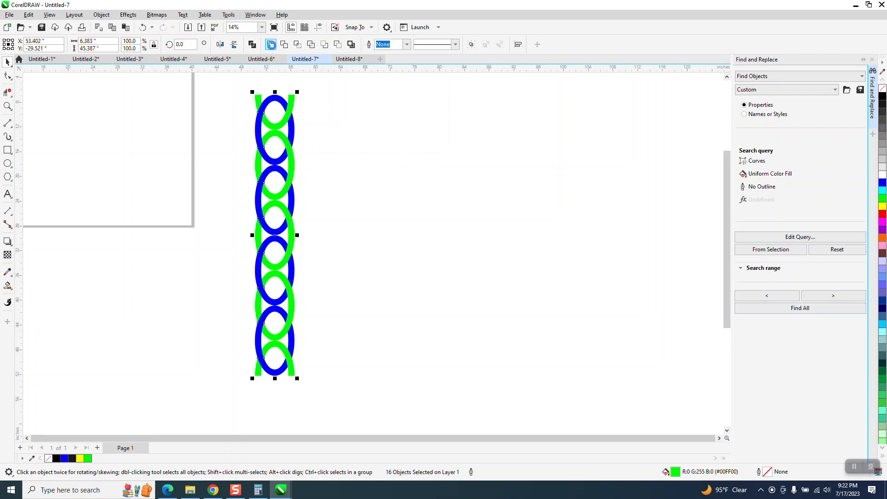
{"action": "left_click", "coordinate": [270, 45]}
{"action": "left_click", "coordinate": [295, 74]}
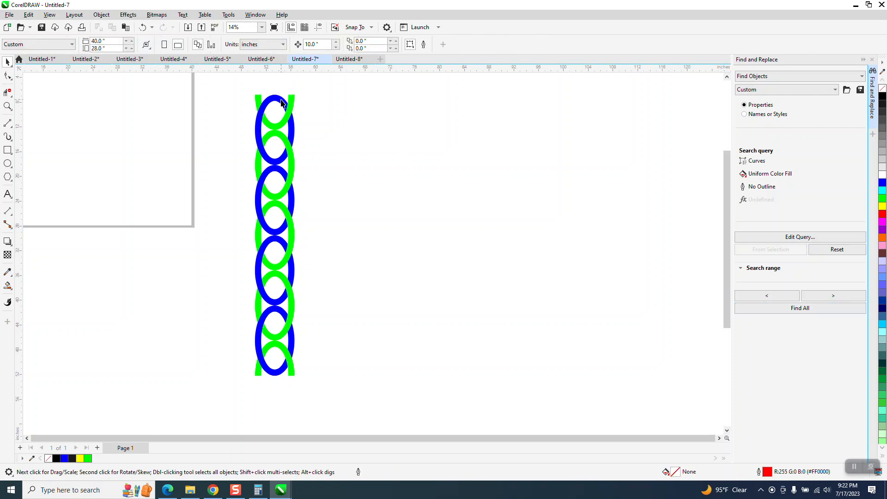
Step: Find all curves matching a blue chain segment's properties and weld them together
{"action": "left_click", "coordinate": [284, 103]}
{"action": "left_click", "coordinate": [768, 251]}
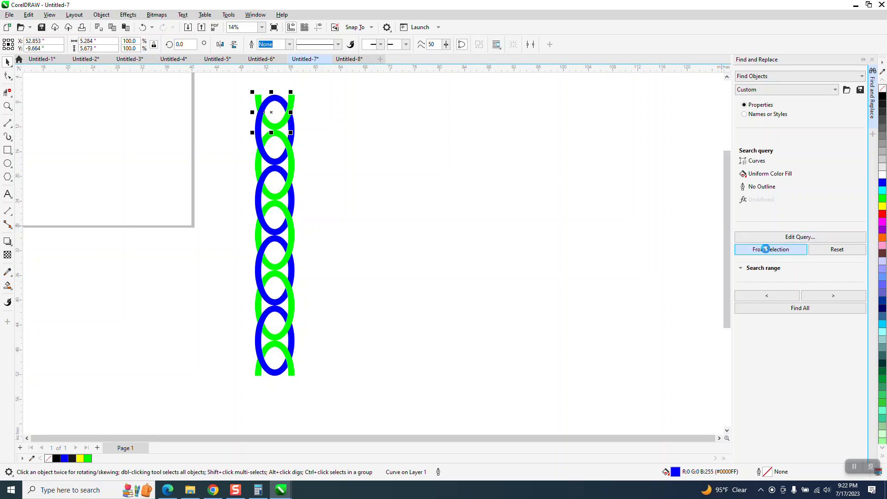
{"action": "left_click", "coordinate": [808, 316]}
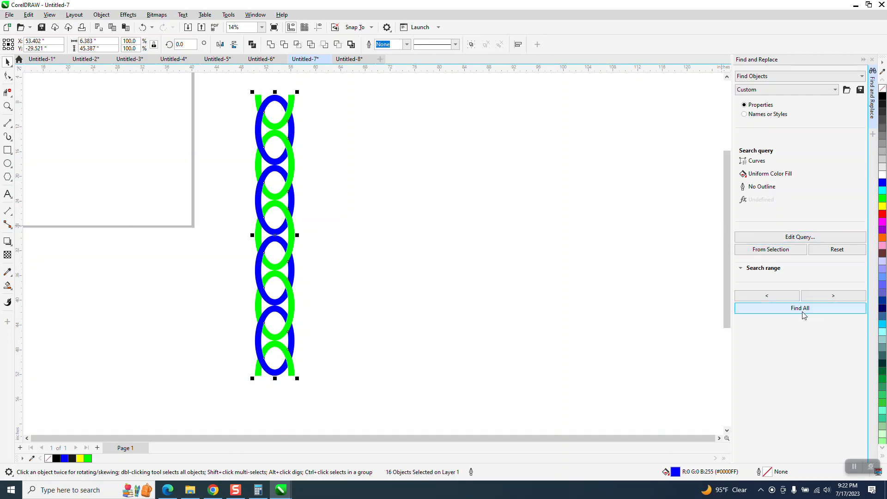
{"action": "left_click", "coordinate": [270, 44]}
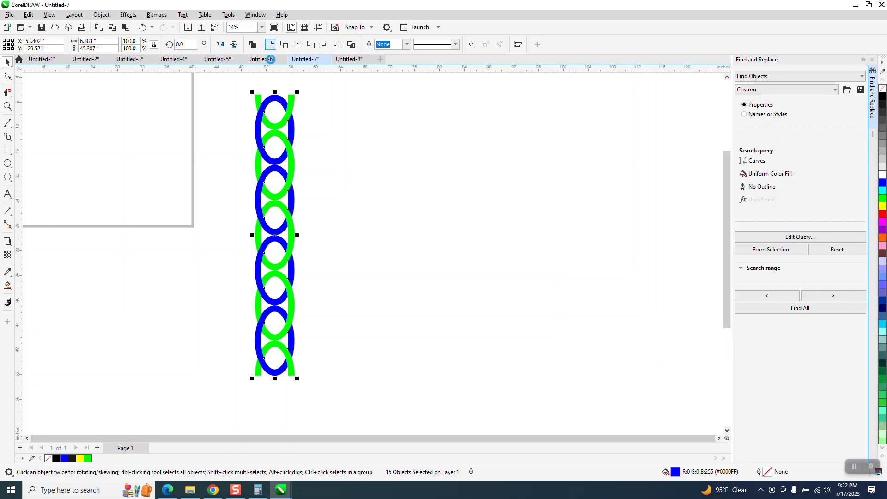
Step: Examine the upper links in Wireframe view with the blue weld undone and redone, and return to Enhanced view
{"action": "left_click", "coordinate": [8, 106]}
{"action": "left_click_drag", "start_coordinate": [227, 91], "coordinate": [325, 148]}
{"action": "right_click", "coordinate": [327, 143]}
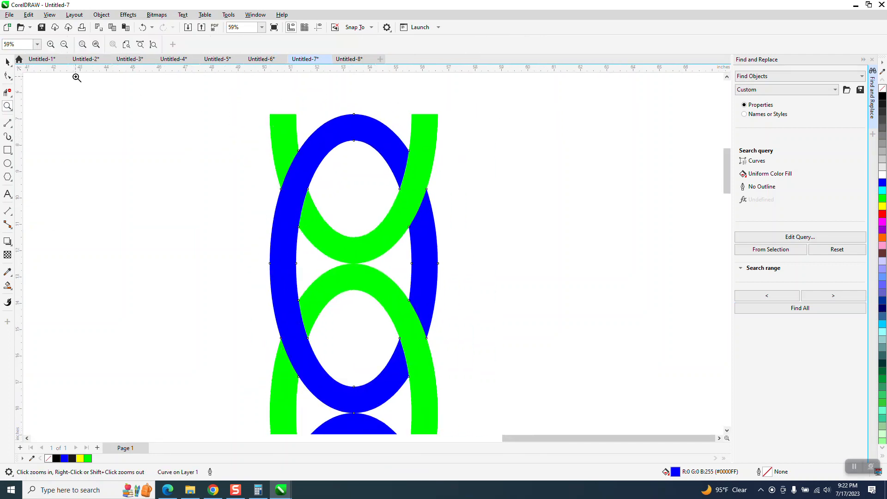
{"action": "key", "text": "space"}
{"action": "right_click", "coordinate": [268, 110]}
{"action": "key", "text": "space"}
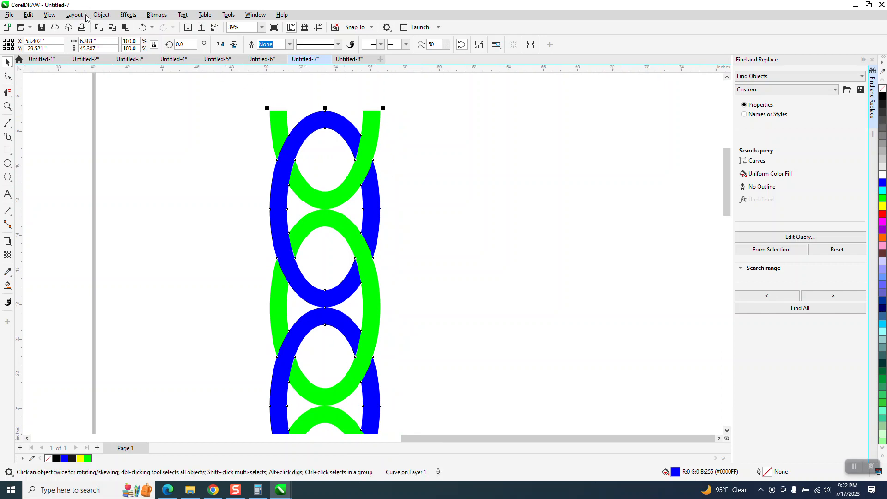
{"action": "left_click", "coordinate": [50, 15]}
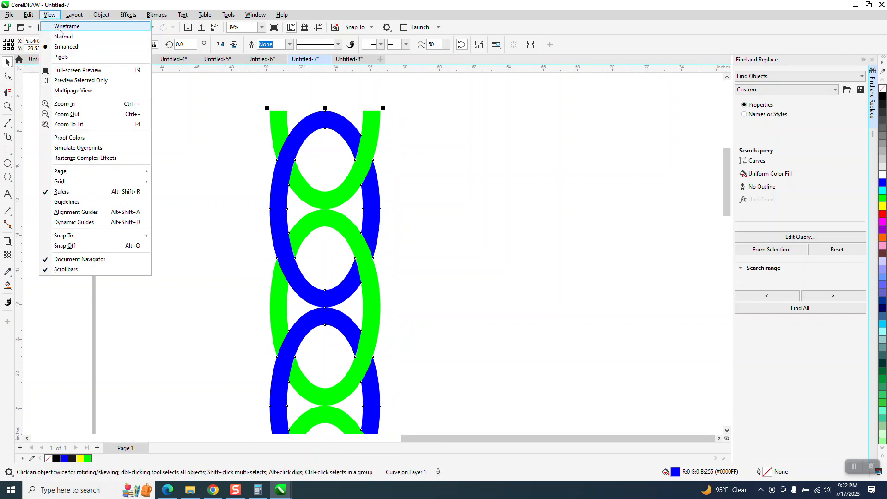
{"action": "left_click", "coordinate": [59, 28]}
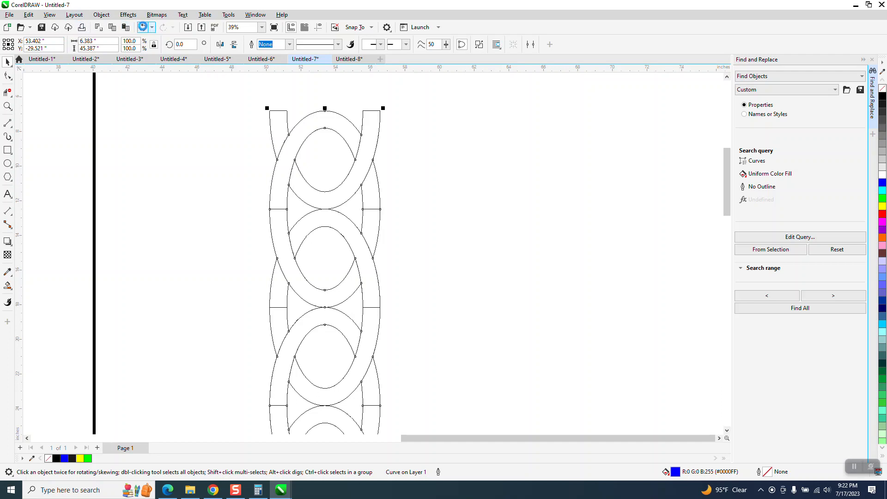
{"action": "key", "text": "ctrl+a"}
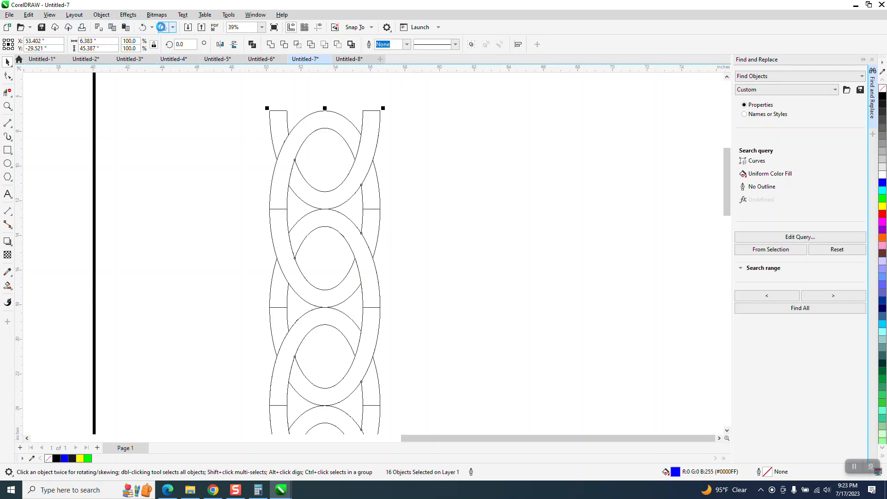
{"action": "key", "text": "ctrl+l"}
{"action": "left_click", "coordinate": [50, 15]}
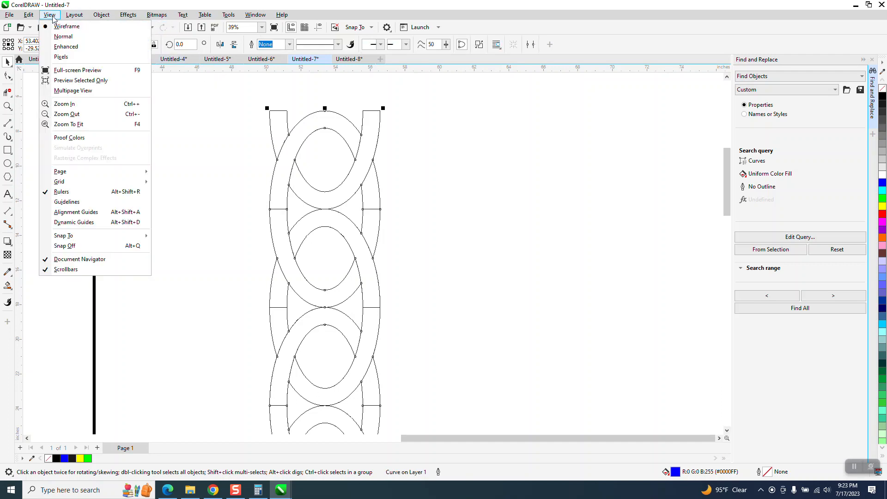
{"action": "left_click", "coordinate": [66, 47]}
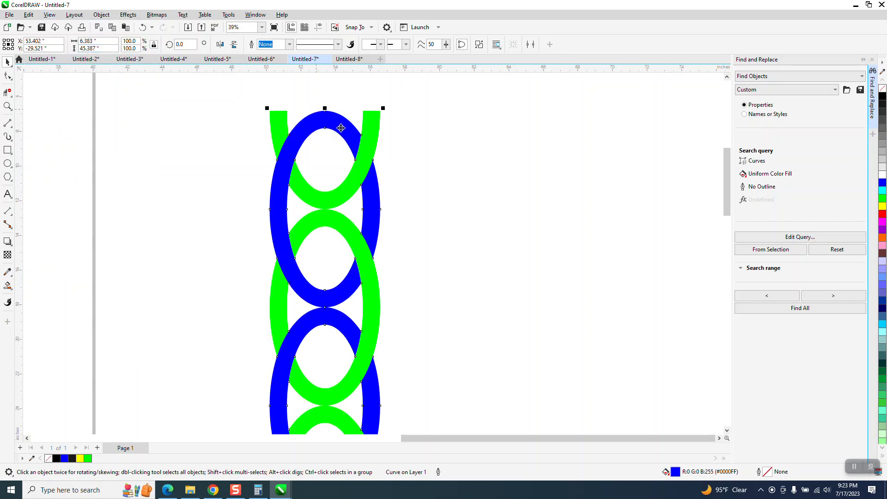
Step: In Wireframe view, delete the short horizontal seam lines across the chain's bands with Virtual Segment Delete, and undo the last deletion
{"action": "scroll", "coordinate": [343, 128], "scroll_direction": "down", "scroll_amount": 1}
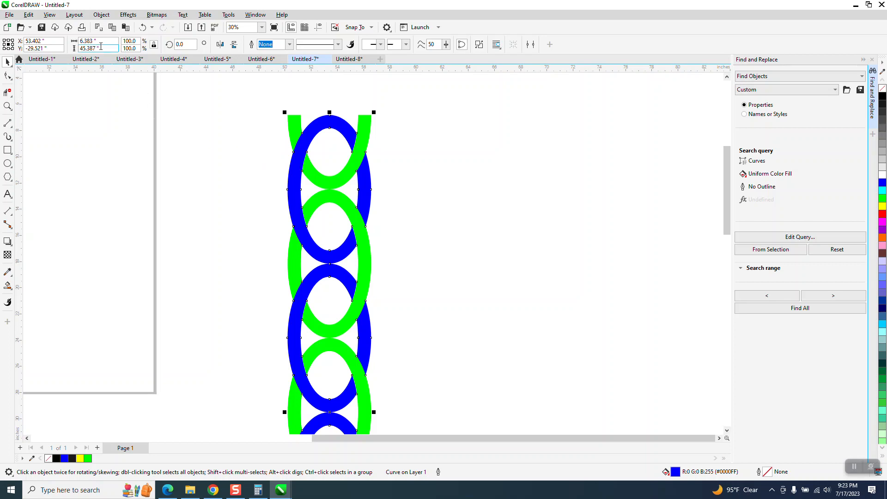
{"action": "left_click", "coordinate": [50, 14]}
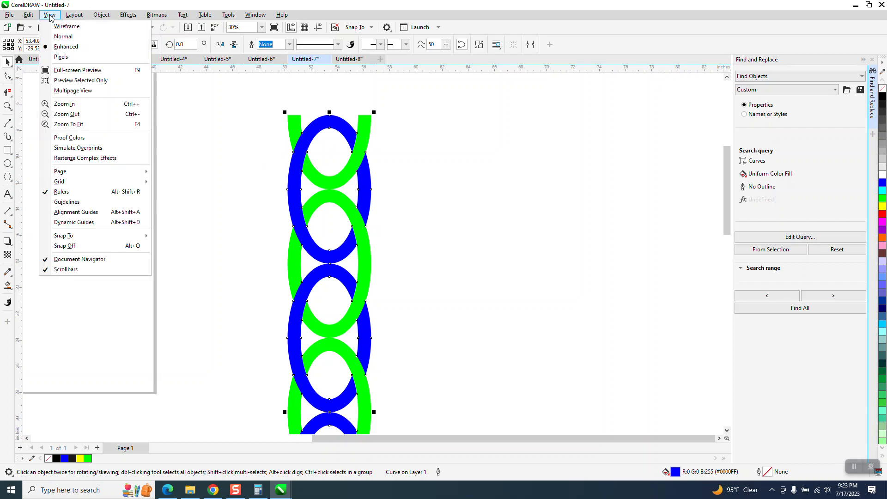
{"action": "left_click", "coordinate": [64, 27]}
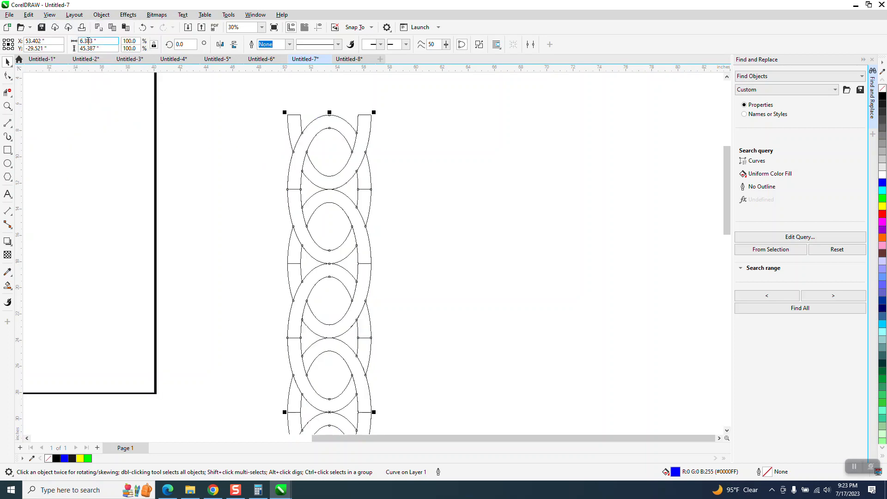
{"action": "left_click", "coordinate": [7, 92]}
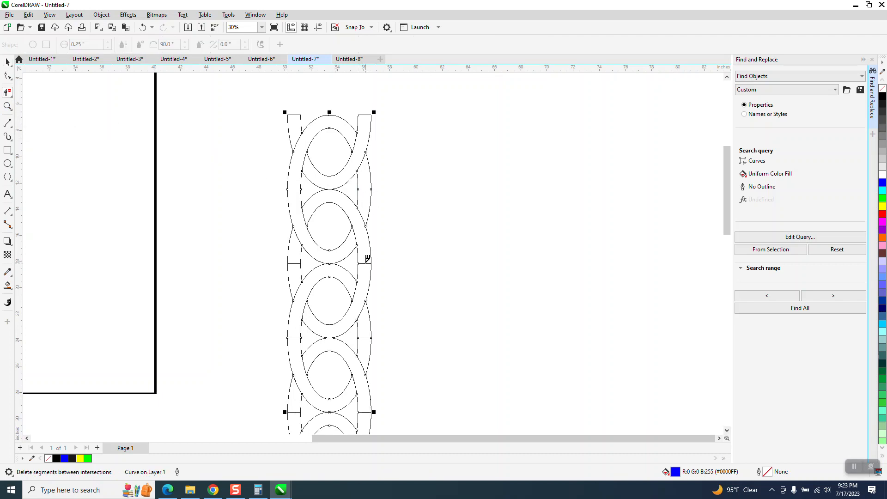
{"action": "left_click", "coordinate": [366, 260]}
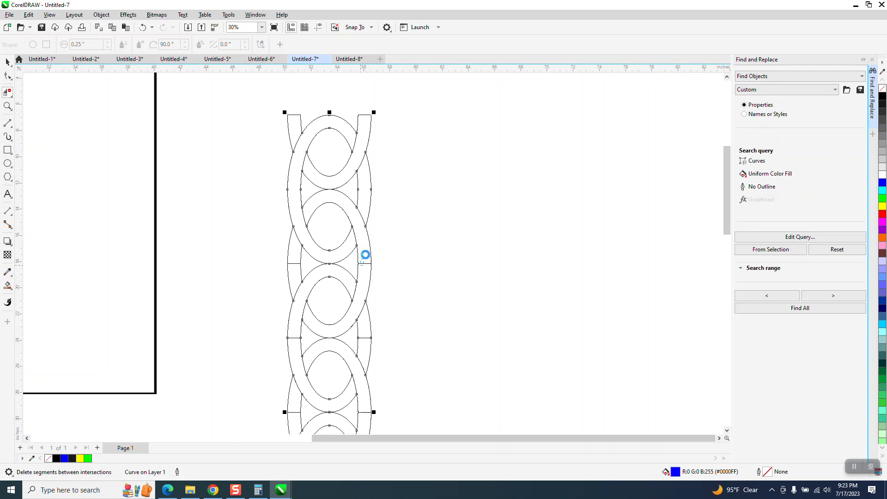
{"action": "left_click", "coordinate": [295, 264]}
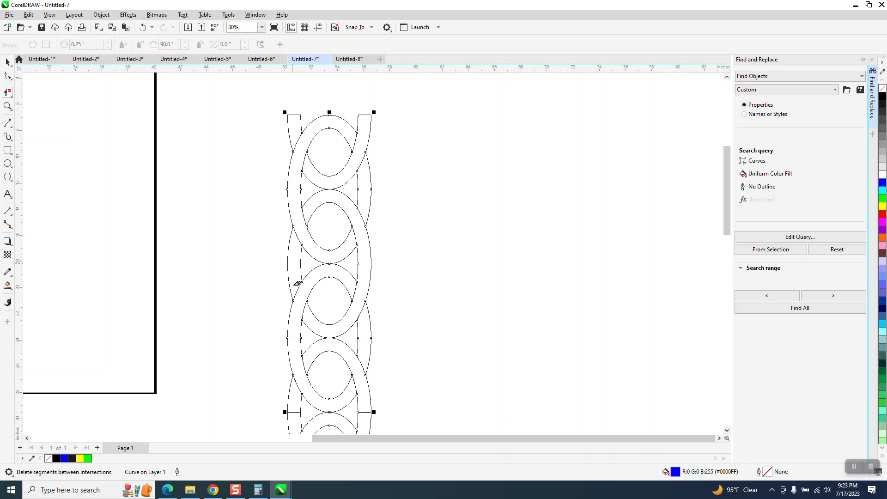
{"action": "left_click", "coordinate": [296, 336]}
{"action": "left_click", "coordinate": [361, 338]}
{"action": "scroll", "coordinate": [354, 273], "scroll_direction": "down", "scroll_amount": 1}
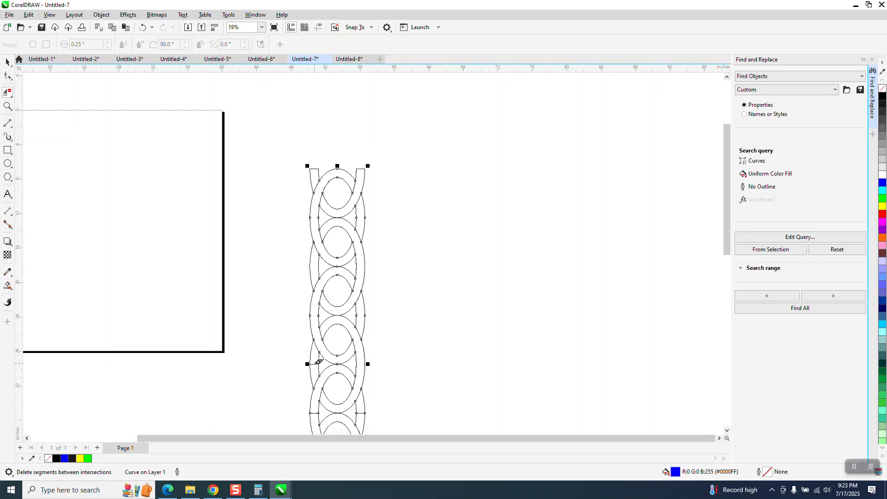
{"action": "scroll", "coordinate": [315, 360], "scroll_direction": "down", "scroll_amount": 2}
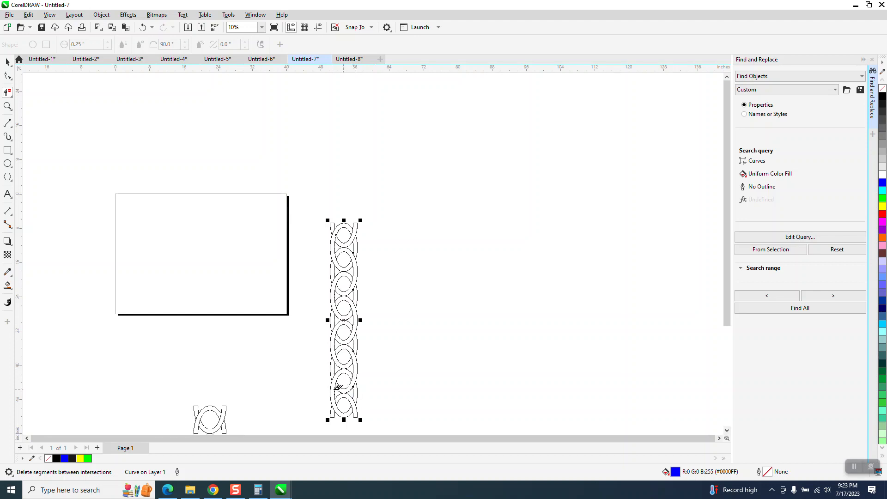
{"action": "left_click", "coordinate": [331, 389]}
{"action": "left_click", "coordinate": [143, 29]}
Step: Select the whole welded chain and add a vertically mirrored copy directly below it, joined end to end
{"action": "left_click", "coordinate": [7, 61]}
{"action": "scroll", "coordinate": [346, 148], "scroll_direction": "down", "scroll_amount": 1}
{"action": "left_click_drag", "start_coordinate": [306, 180], "coordinate": [521, 374]}
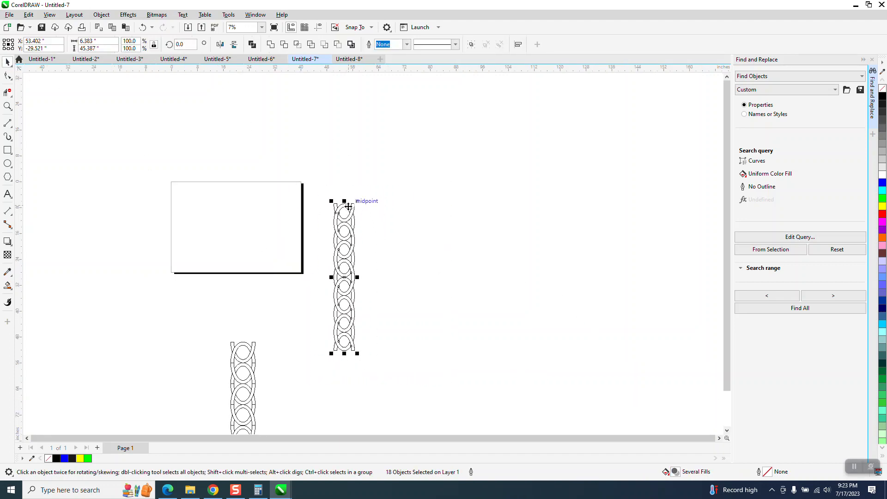
{"action": "left_click_drag", "start_coordinate": [344, 200], "coordinate": [344, 354]}
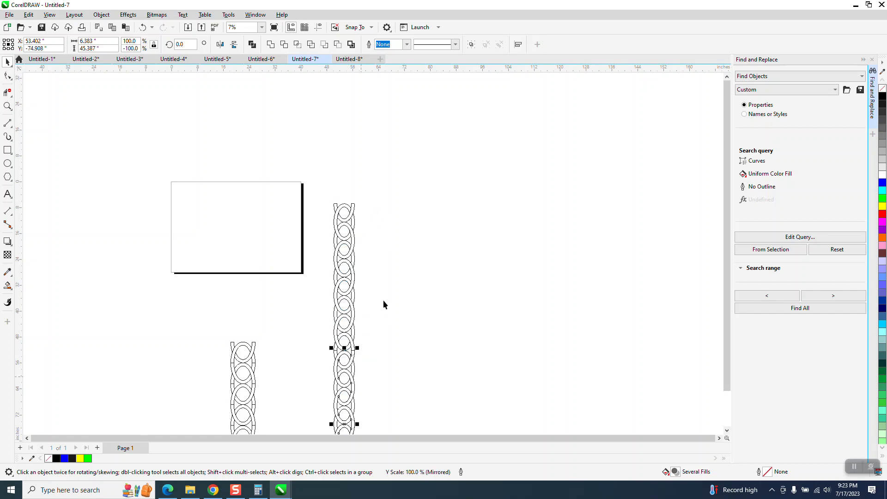
{"action": "scroll", "coordinate": [379, 287], "scroll_direction": "down", "scroll_amount": 1}
{"action": "left_click", "coordinate": [8, 106]}
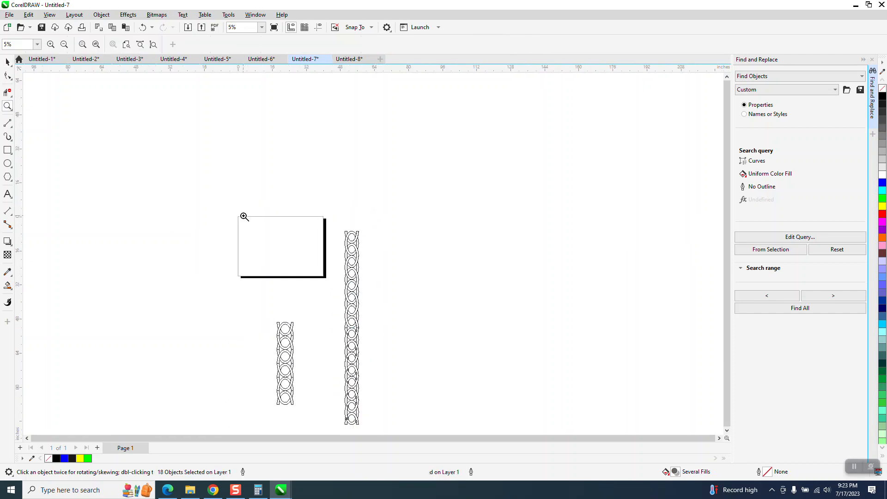
Step: Try to fill the band of the long chain's bottom link with blue using Smart Fill, and return to Enhanced view
{"action": "left_click_drag", "start_coordinate": [308, 301], "coordinate": [421, 428]}
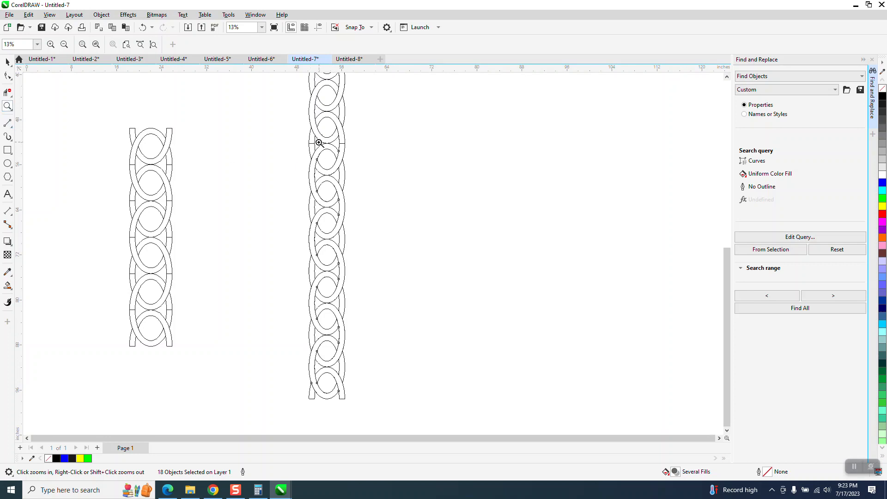
{"action": "left_click", "coordinate": [8, 92]}
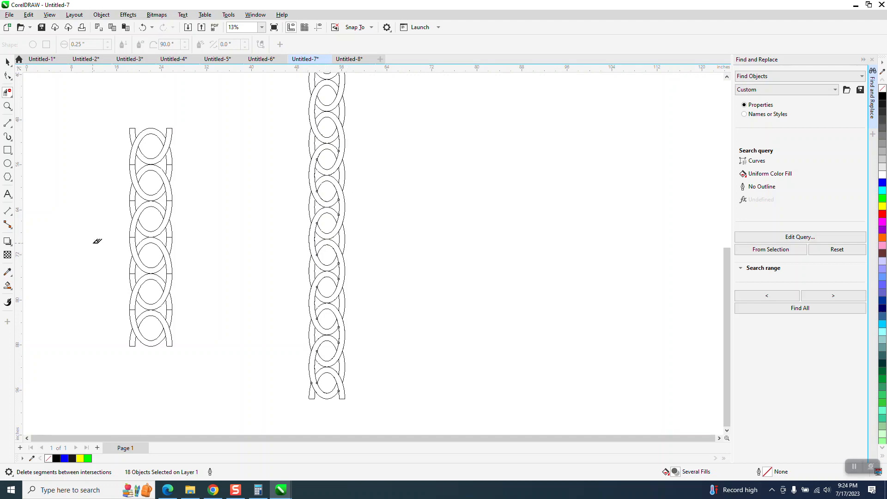
{"action": "left_click", "coordinate": [7, 286]}
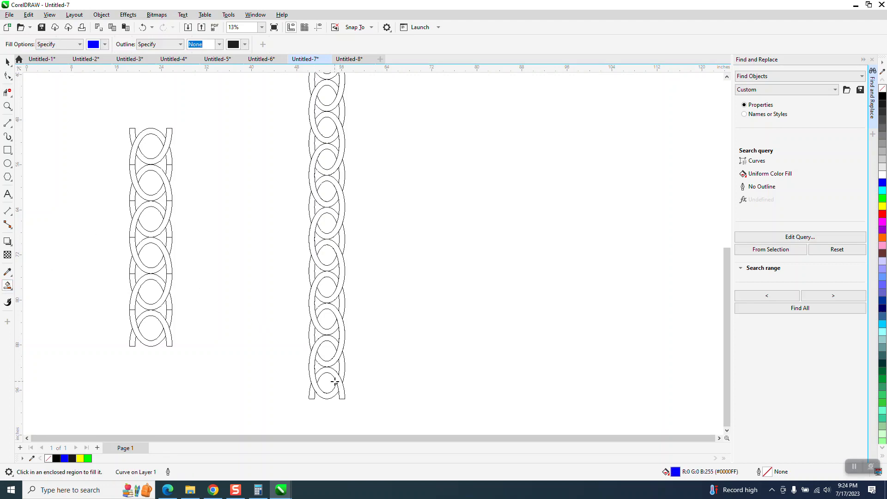
{"action": "left_click", "coordinate": [49, 14]}
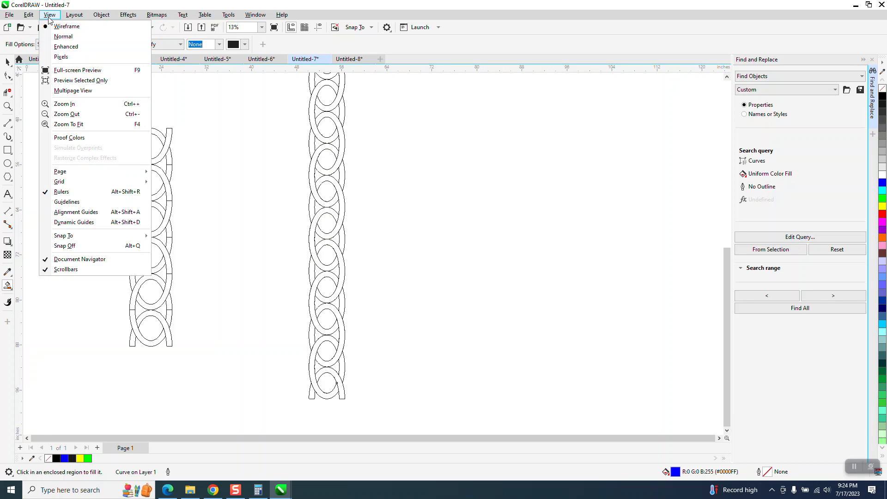
{"action": "left_click", "coordinate": [64, 36]}
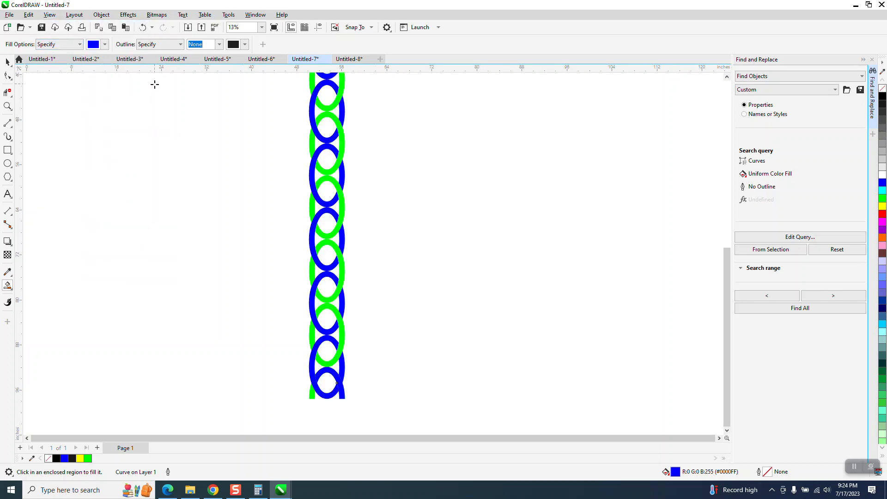
Step: Remove the blue Smart Fill piece from the chain's bottom end
{"action": "scroll", "coordinate": [198, 152], "scroll_direction": "down", "scroll_amount": 1}
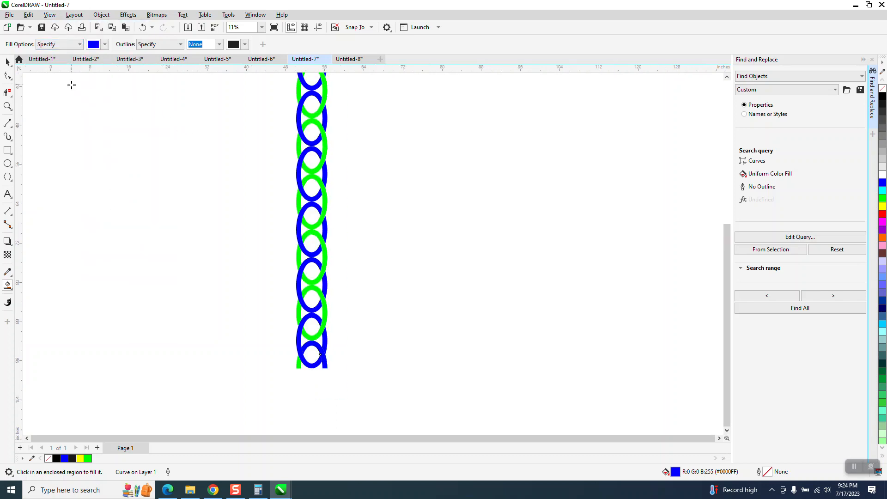
{"action": "left_click", "coordinate": [8, 63]}
{"action": "scroll", "coordinate": [304, 219], "scroll_direction": "down", "scroll_amount": 2}
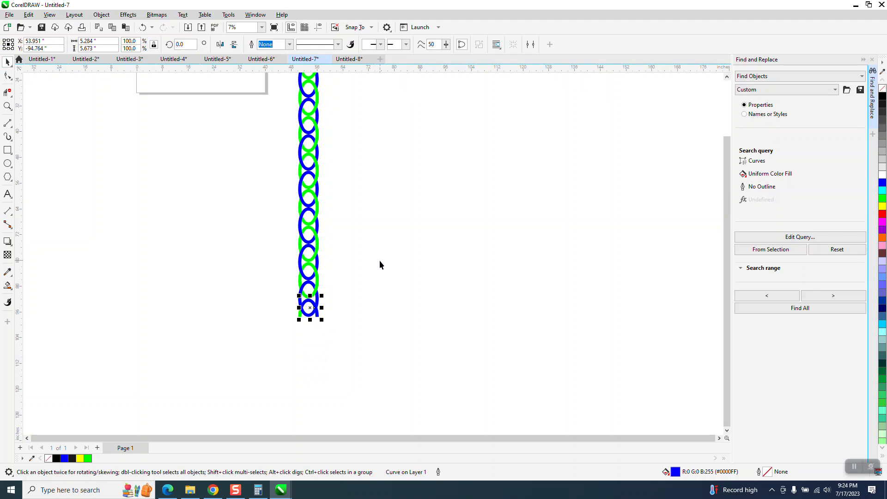
{"action": "left_click", "coordinate": [359, 281]}
{"action": "scroll", "coordinate": [289, 247], "scroll_direction": "down", "scroll_amount": 2}
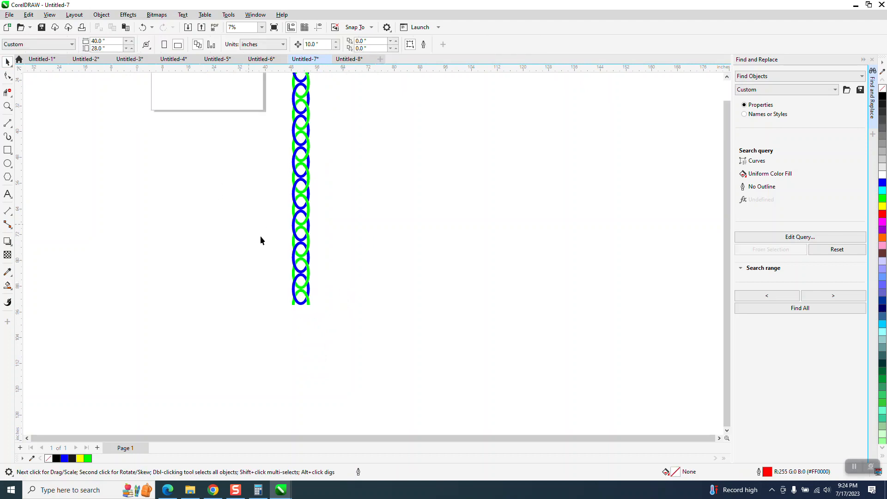
Step: Select the whole long chain, move it about 21 inches to the right and show the drawing in Wireframe view
{"action": "left_click_drag", "start_coordinate": [277, 94], "coordinate": [350, 313]}
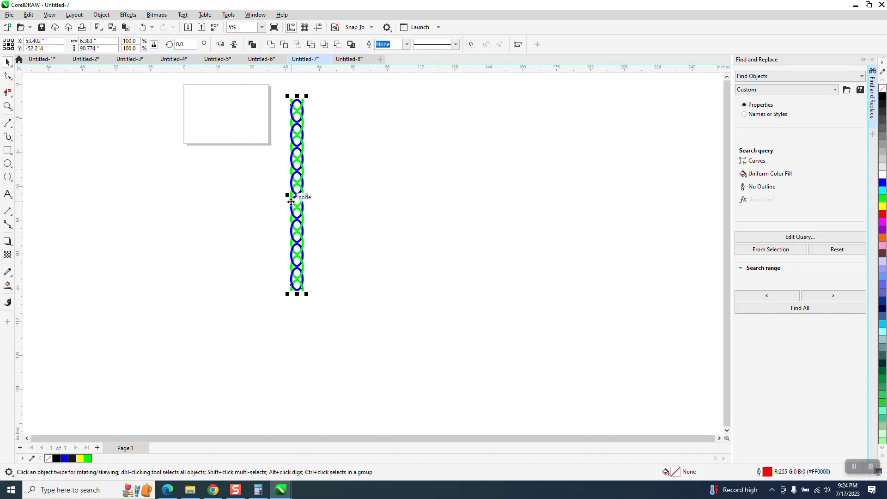
{"action": "left_click_drag", "start_coordinate": [297, 194], "coordinate": [342, 197]}
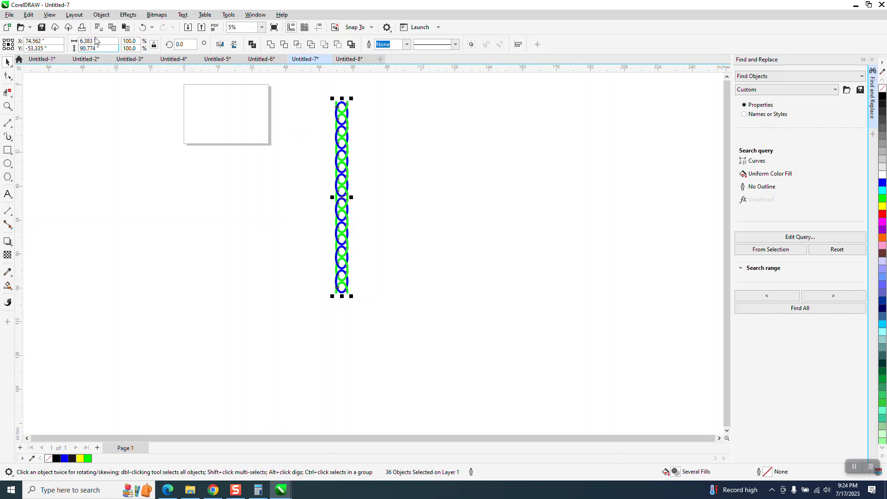
{"action": "left_click", "coordinate": [46, 17]}
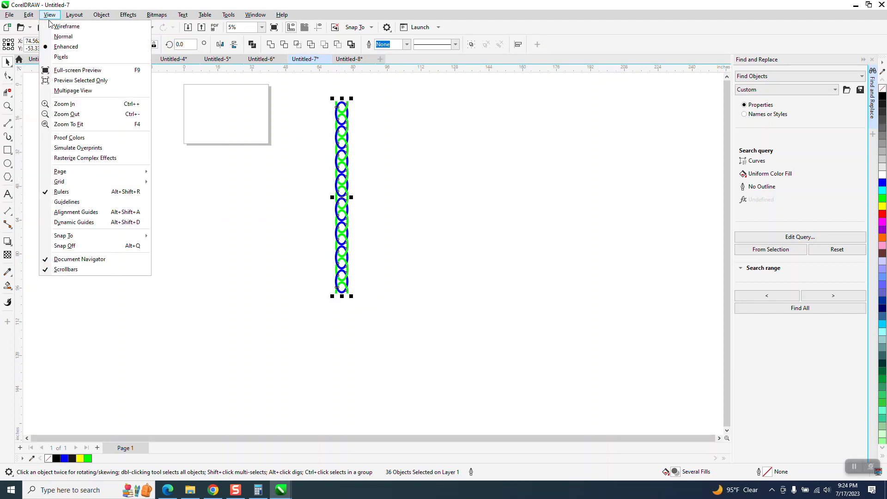
{"action": "left_click", "coordinate": [57, 26]}
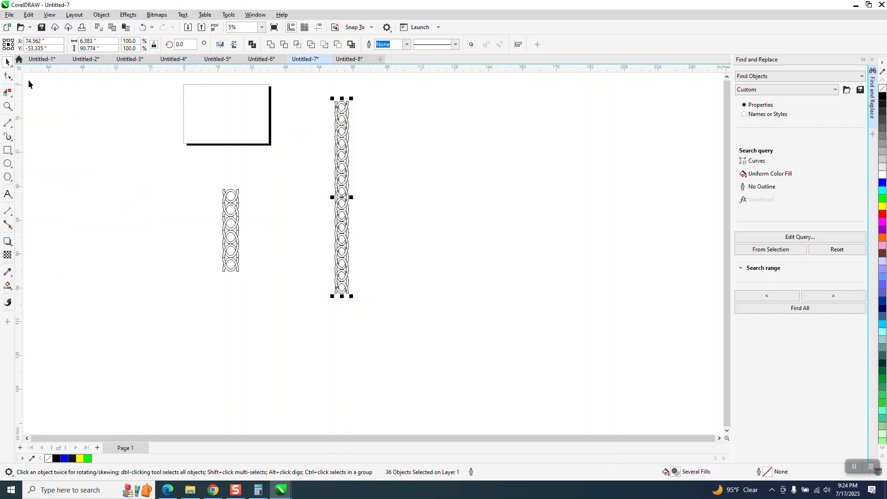
Step: Undo the chain's move and return to Enhanced view
{"action": "left_click", "coordinate": [144, 28]}
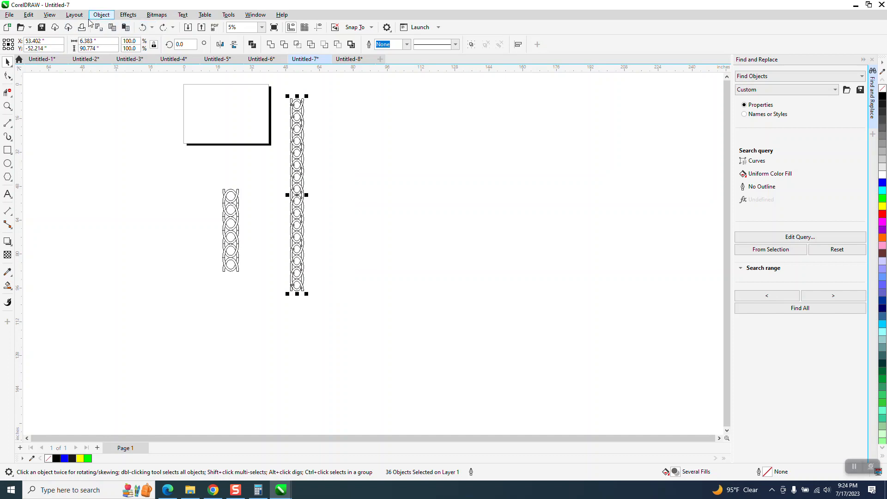
{"action": "left_click", "coordinate": [50, 16]}
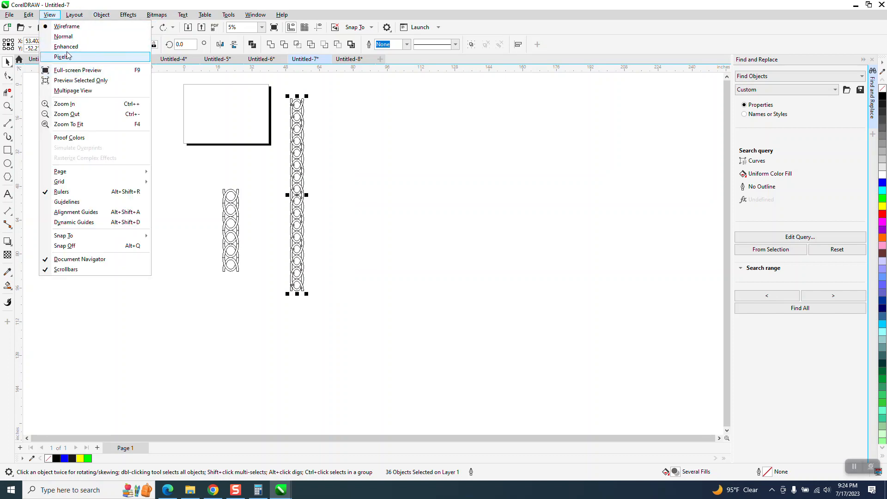
{"action": "left_click", "coordinate": [66, 46]}
Step: Close the Find and Replace docker and draw a rectangle about 15 by 93 inches around the whole chain
{"action": "left_click", "coordinate": [7, 107]}
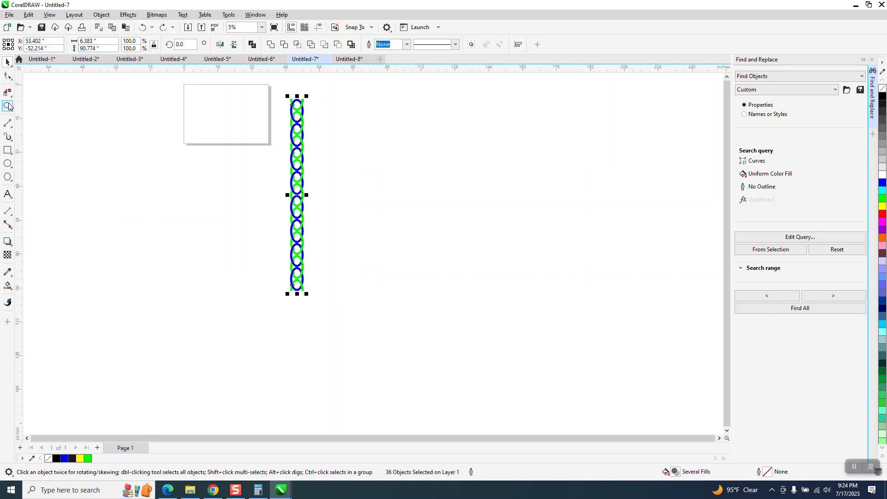
{"action": "mouse_move", "coordinate": [277, 95]}
{"action": "left_mouse_down"}
{"action": "mouse_move", "coordinate": [336, 273]}
{"action": "mouse_move", "coordinate": [350, 287]}
{"action": "left_mouse_up"}
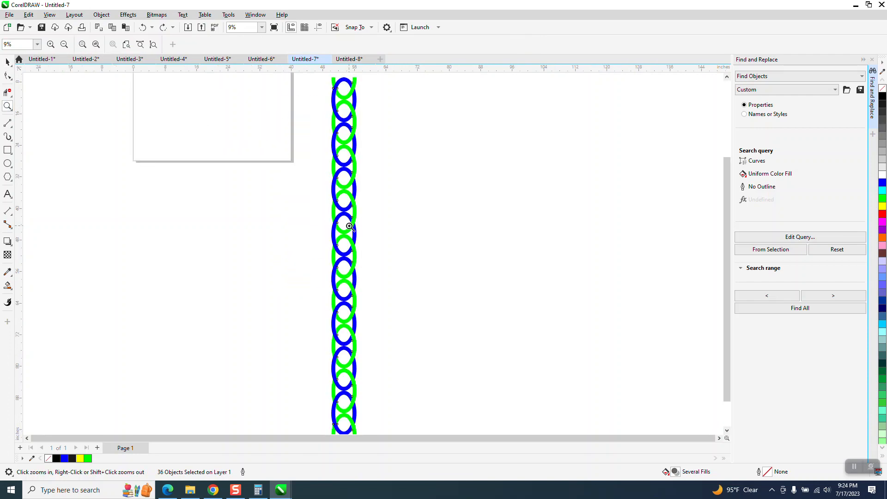
{"action": "left_click_drag", "start_coordinate": [323, 162], "coordinate": [383, 218]}
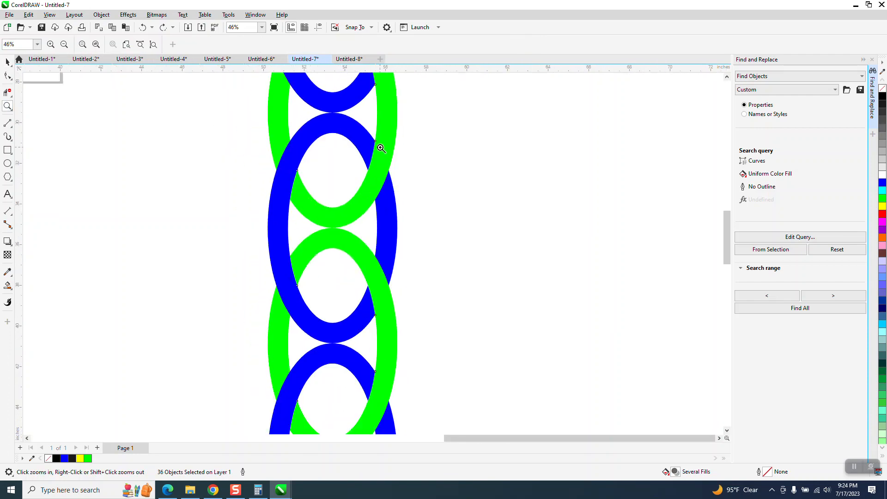
{"action": "scroll", "coordinate": [372, 162], "scroll_direction": "down", "scroll_amount": 4}
{"action": "scroll", "coordinate": [375, 153], "scroll_direction": "down", "scroll_amount": 3}
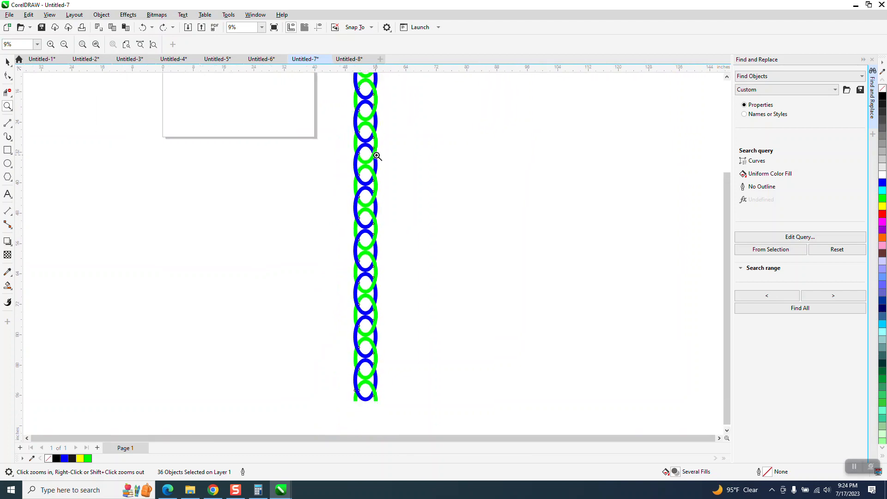
{"action": "left_click", "coordinate": [872, 59]}
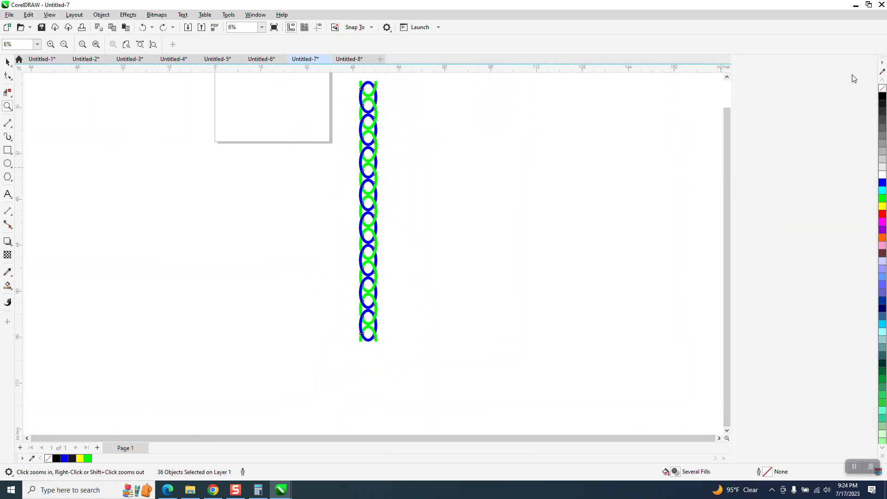
{"action": "left_click", "coordinate": [8, 151]}
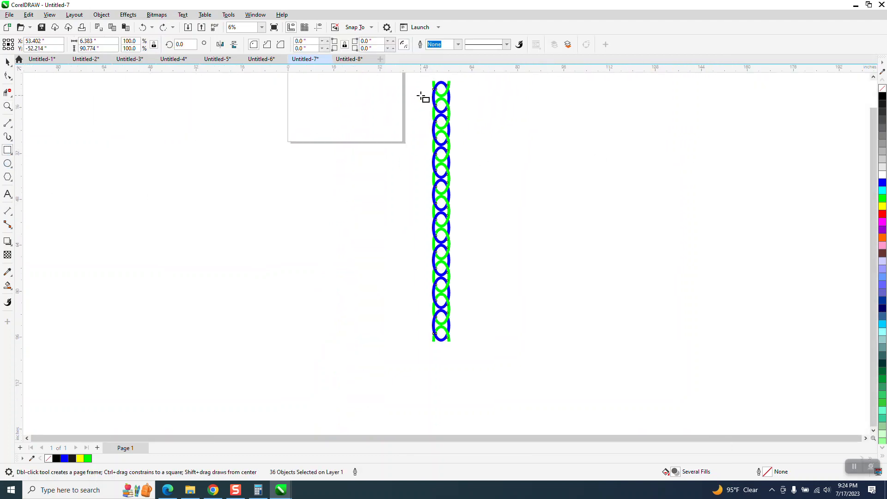
{"action": "left_click_drag", "start_coordinate": [420, 79], "coordinate": [463, 346]}
Step: Send the rectangle around the chain to the back of the page and fill it with black
{"action": "left_click", "coordinate": [104, 18]}
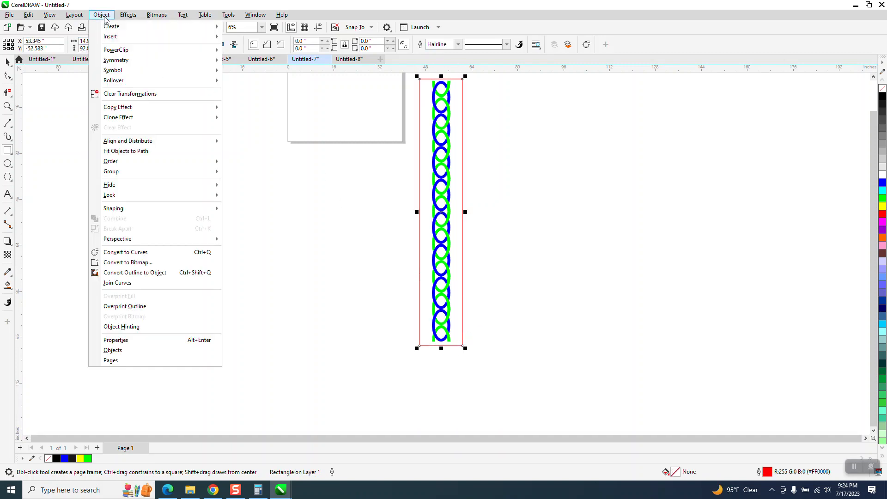
{"action": "mouse_move", "coordinate": [209, 165]}
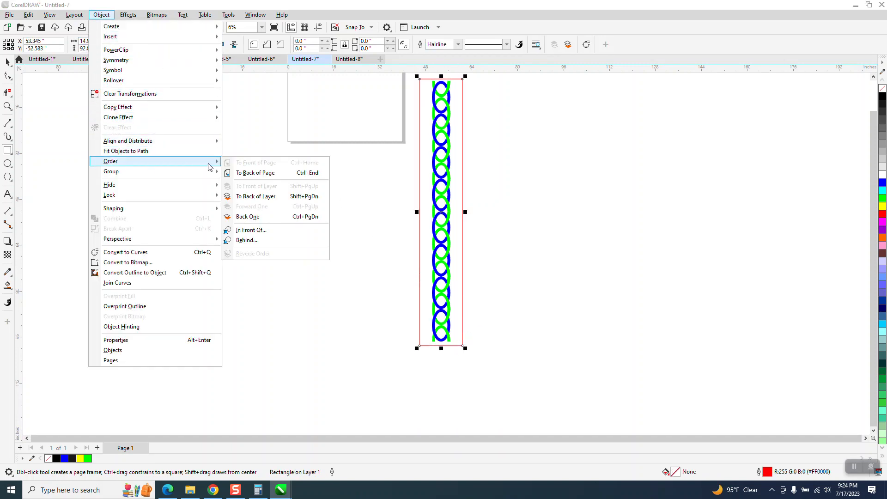
{"action": "left_click", "coordinate": [245, 173]}
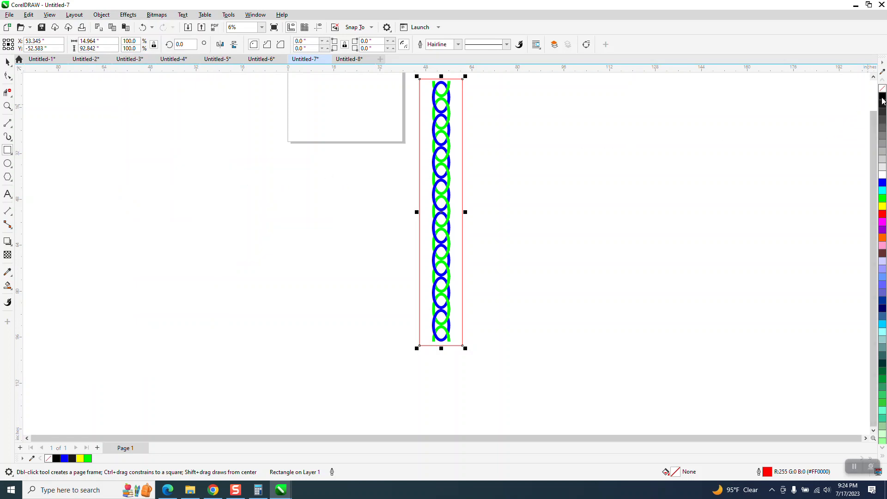
{"action": "left_click", "coordinate": [883, 96]}
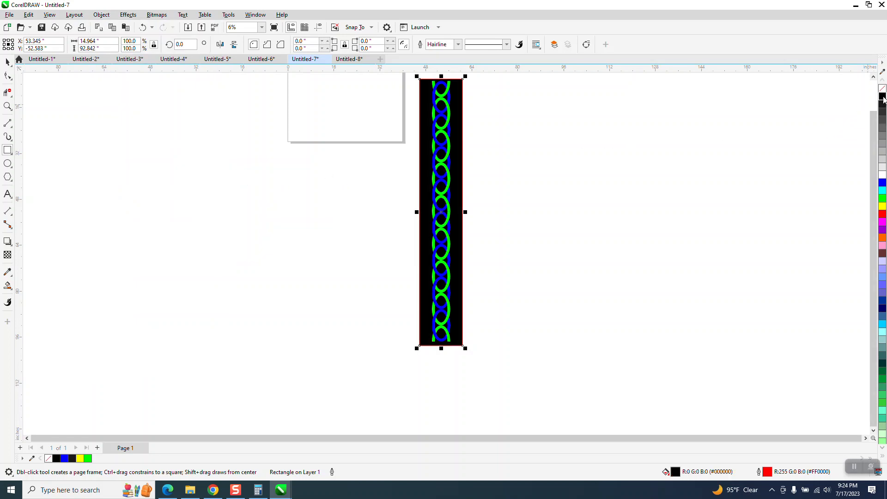
{"action": "left_click", "coordinate": [7, 106]}
{"action": "left_click_drag", "start_coordinate": [410, 122], "coordinate": [488, 181]}
{"action": "scroll", "coordinate": [425, 203], "scroll_direction": "down", "scroll_amount": 5}
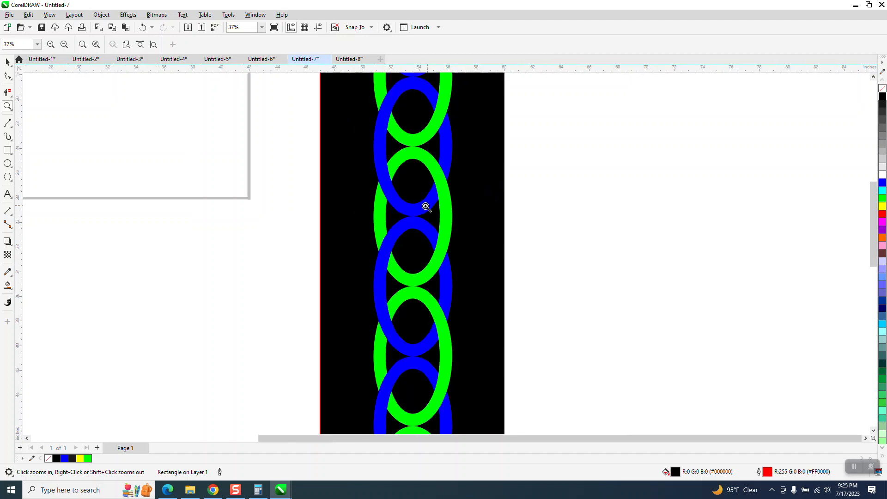
{"action": "scroll", "coordinate": [425, 203], "scroll_direction": "down", "scroll_amount": 2}
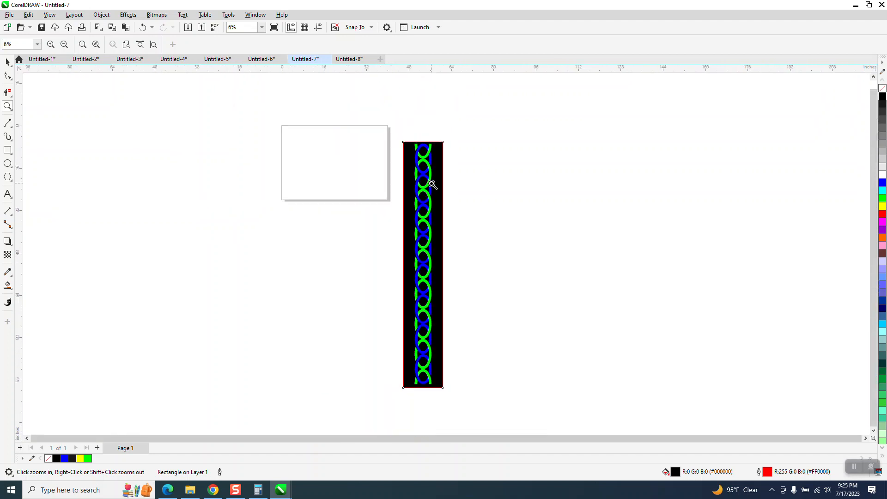